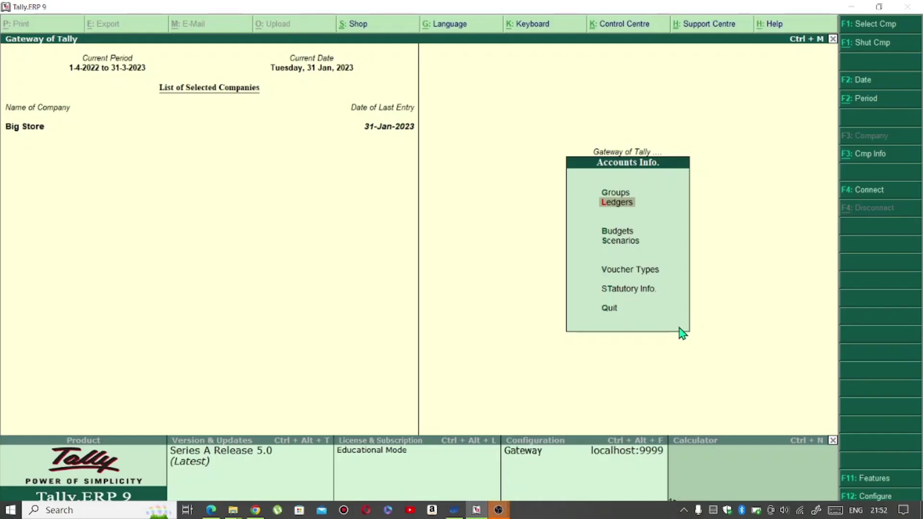
Create a ledger named Rent under Indirect Expenses, keeping the default field values
{"action": "left_click", "coordinate": [621, 204]}
{"action": "left_click", "coordinate": [620, 213]}
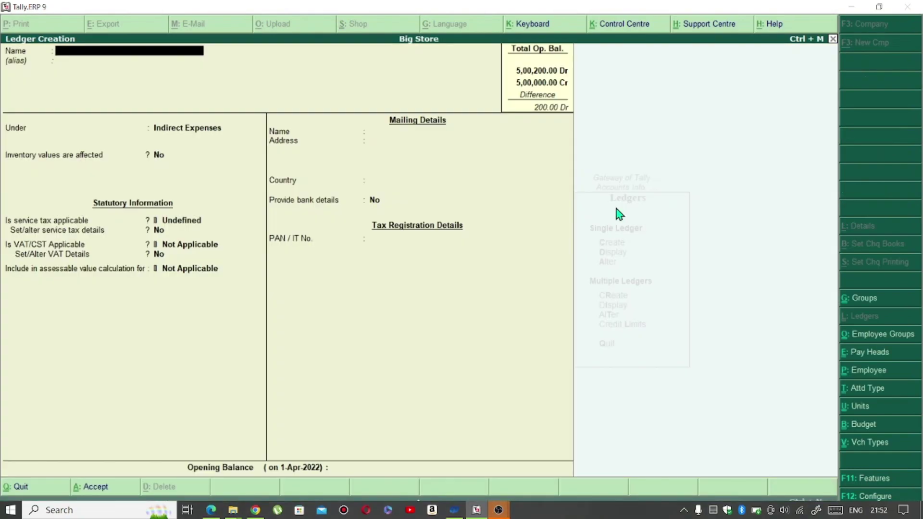
{"action": "type", "text": "Rent"}
{"action": "key", "text": "Return"}
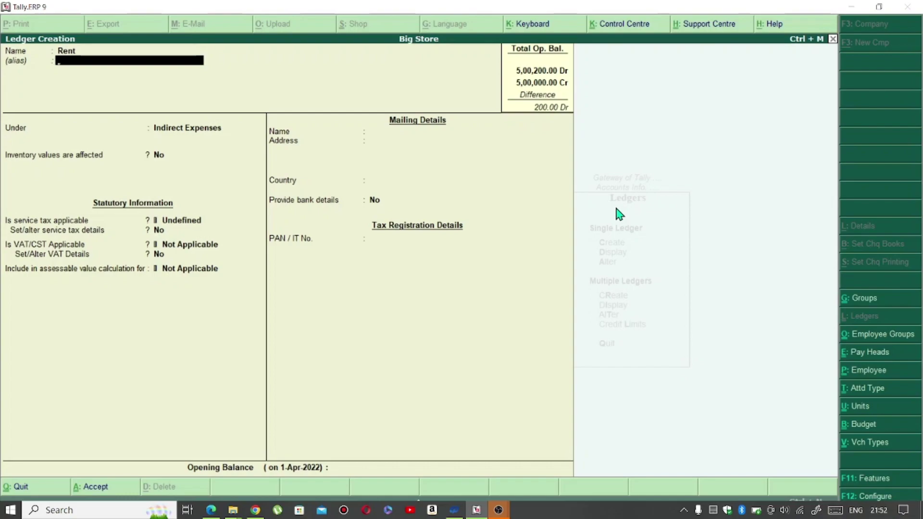
{"action": "key", "text": "Return"}
{"action": "key", "text": "Return"}
{"action": "key", "text": "Return"}
{"action": "key", "text": "Return"}
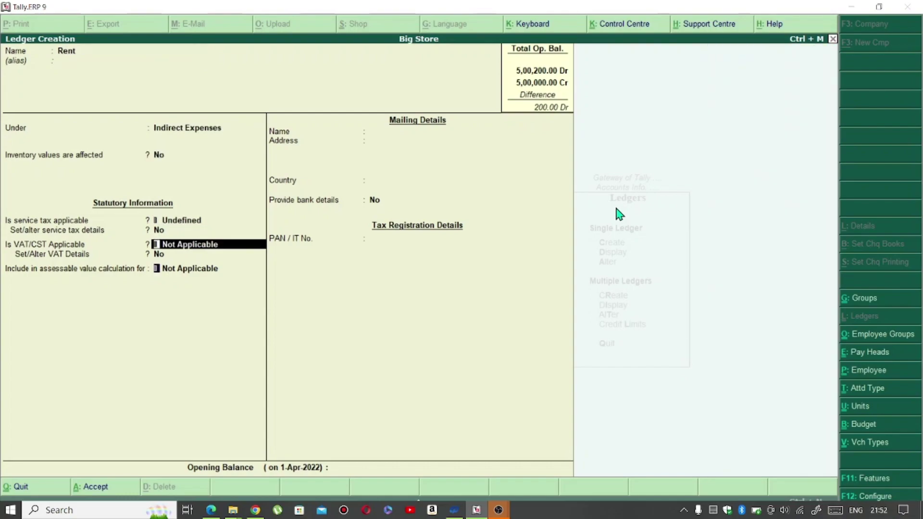
{"action": "key", "text": "Return"}
{"action": "key", "text": "Return"}
{"action": "key", "text": "Return"}
{"action": "key", "text": "Return"}
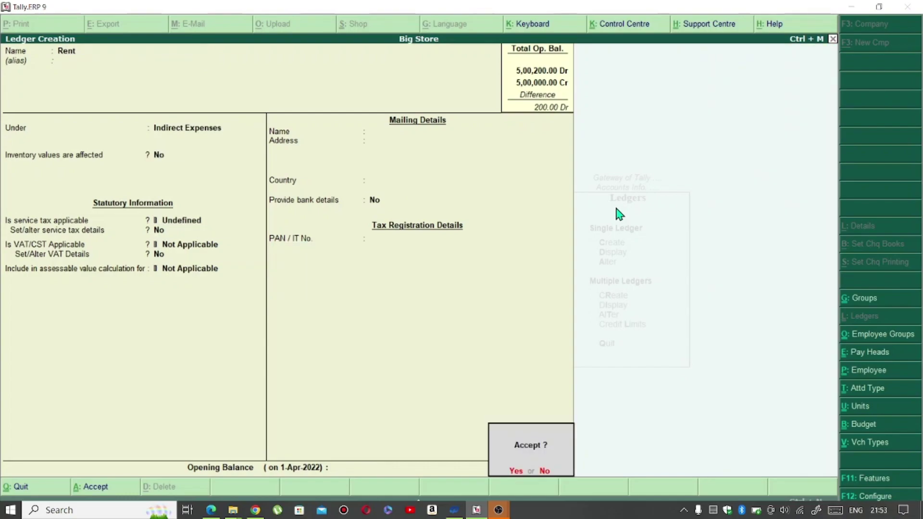
{"action": "key", "text": "Return"}
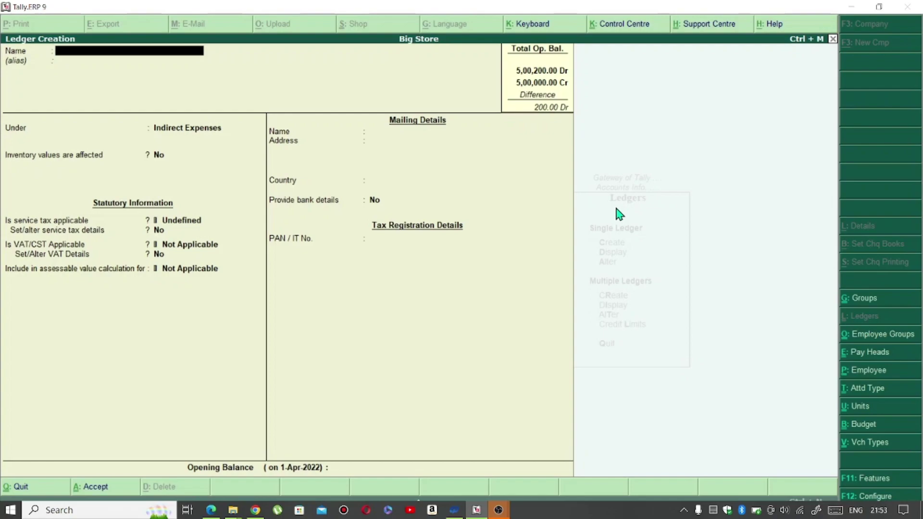
Try naming the new ledger Prepaid Rent and dismiss the duplicate-entry error
{"action": "type", "text": "Prepaid Rent"}
{"action": "key", "text": "Return"}
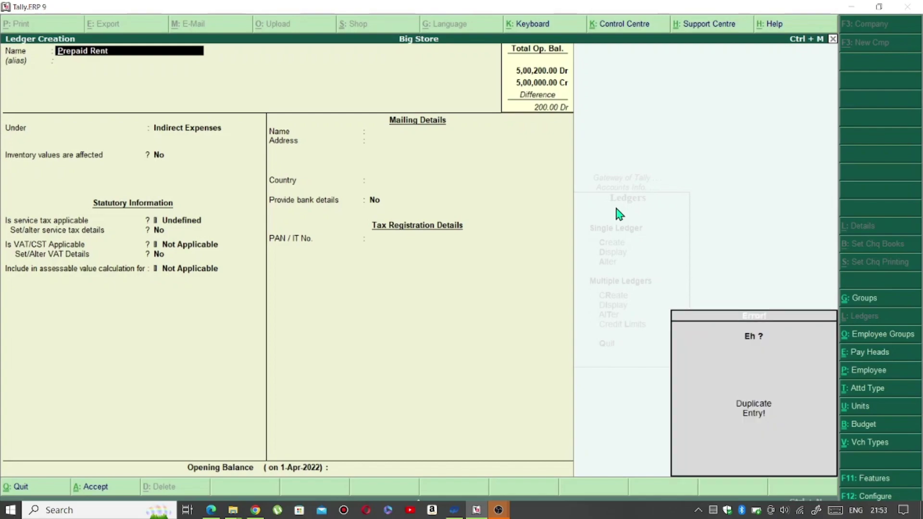
{"action": "key", "text": "Escape"}
{"action": "key", "text": "Escape"}
Abandon the new ledger form and open Prepaid Rent for alteration
{"action": "key", "text": "y"}
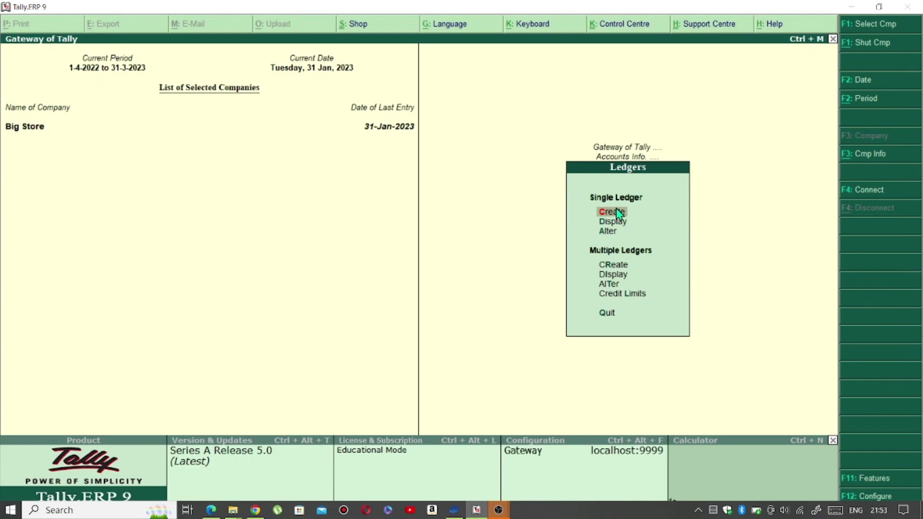
{"action": "key", "text": "Down"}
{"action": "key", "text": "Down"}
{"action": "key", "text": "Return"}
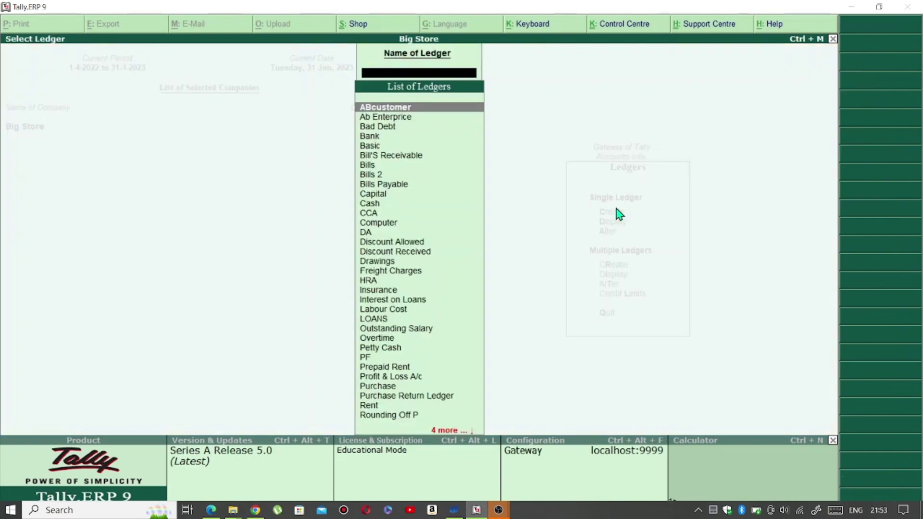
{"action": "key", "text": "Down"}
{"action": "key", "text": "Down"}
{"action": "key", "text": "Down"}
{"action": "key", "text": "Down"}
{"action": "key", "text": "Down"}
{"action": "key", "text": "Down"}
{"action": "key", "text": "Down"}
{"action": "key", "text": "Down"}
{"action": "key", "text": "Down"}
{"action": "key", "text": "Down"}
{"action": "key", "text": "Down"}
{"action": "key", "text": "Down"}
{"action": "key", "text": "Down"}
{"action": "key", "text": "Down"}
{"action": "key", "text": "Down"}
{"action": "key", "text": "Down"}
{"action": "key", "text": "Down"}
{"action": "key", "text": "Down"}
{"action": "key", "text": "Down"}
{"action": "key", "text": "Down"}
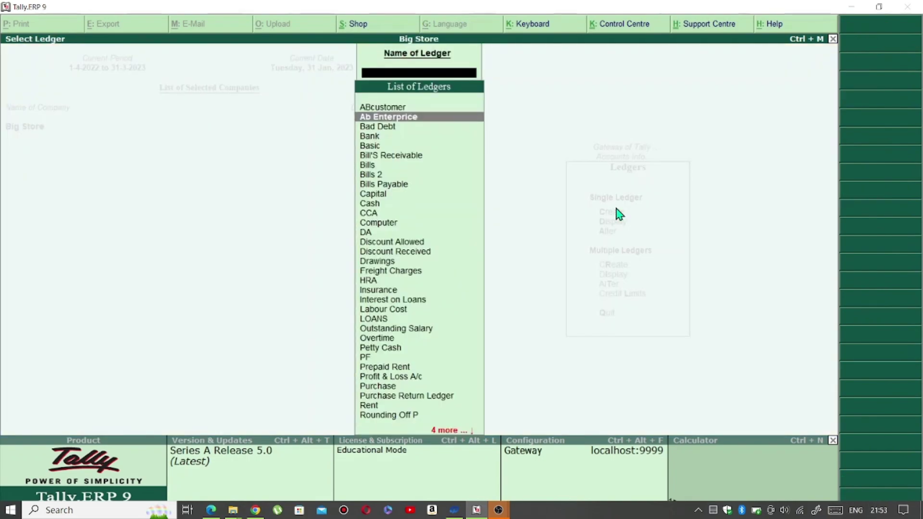
{"action": "key", "text": "Down"}
{"action": "key", "text": "Down"}
{"action": "key", "text": "Down"}
{"action": "key", "text": "Down"}
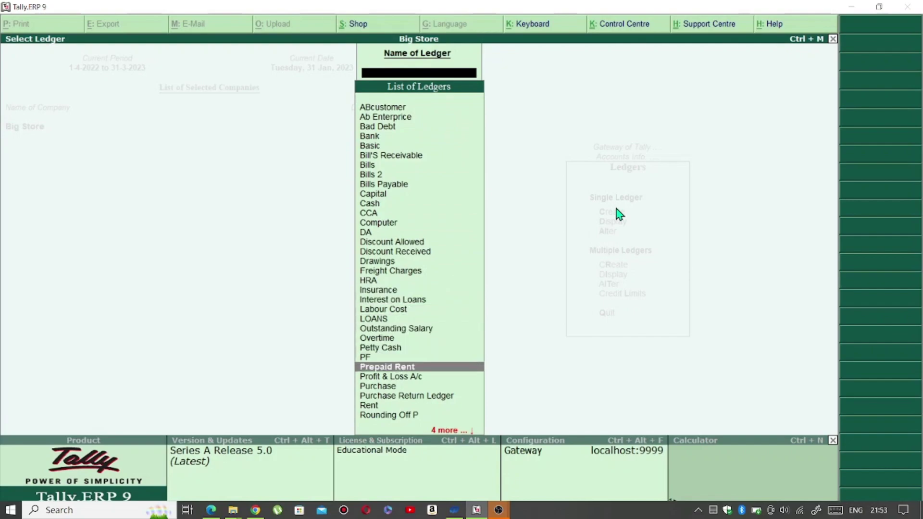
{"action": "key", "text": "Return"}
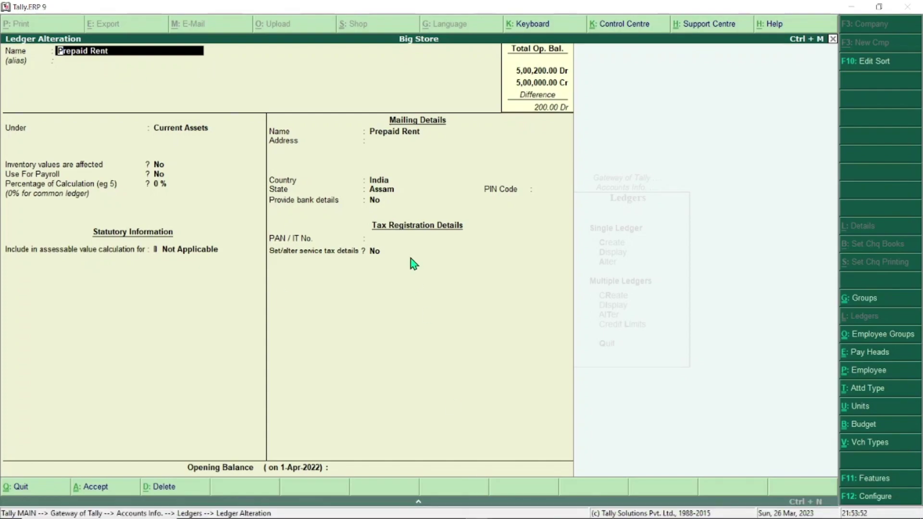
Confirm Prepaid Rent sits under Current Assets, save it unchanged, and back out to Accounts Info
{"action": "key", "text": "Return"}
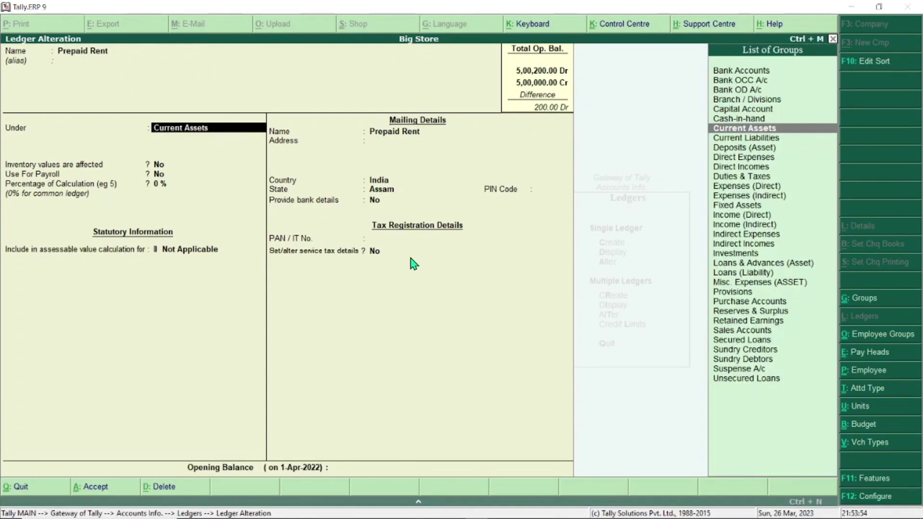
{"action": "key", "text": "Return"}
{"action": "key", "text": "Return"}
{"action": "key", "text": "Return"}
{"action": "key", "text": "Return"}
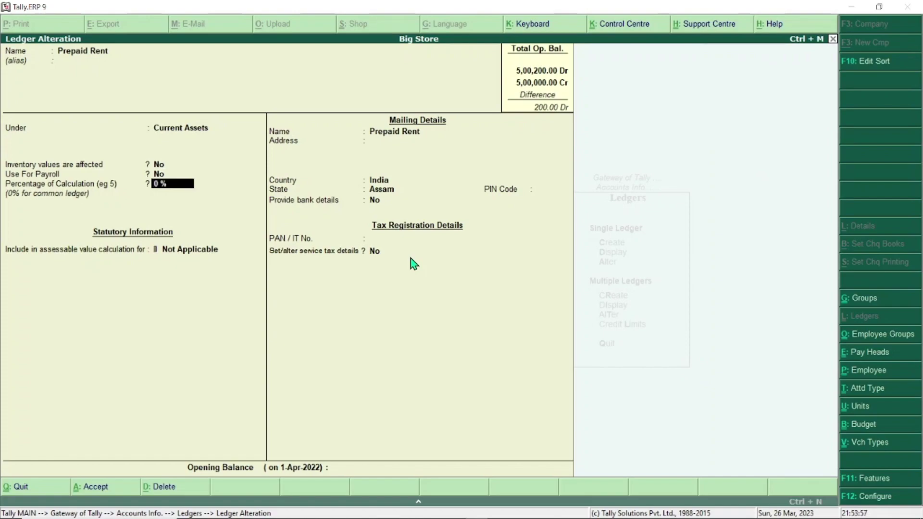
{"action": "key", "text": "Return"}
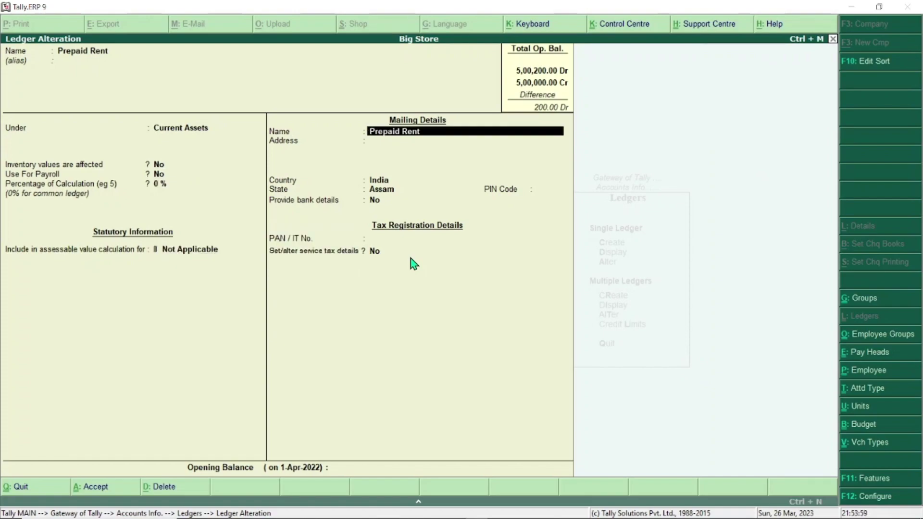
{"action": "key", "text": "Return"}
{"action": "key", "text": "Return"}
{"action": "key", "text": "Return"}
{"action": "key", "text": "Return"}
{"action": "key", "text": "Return"}
{"action": "key", "text": "Return"}
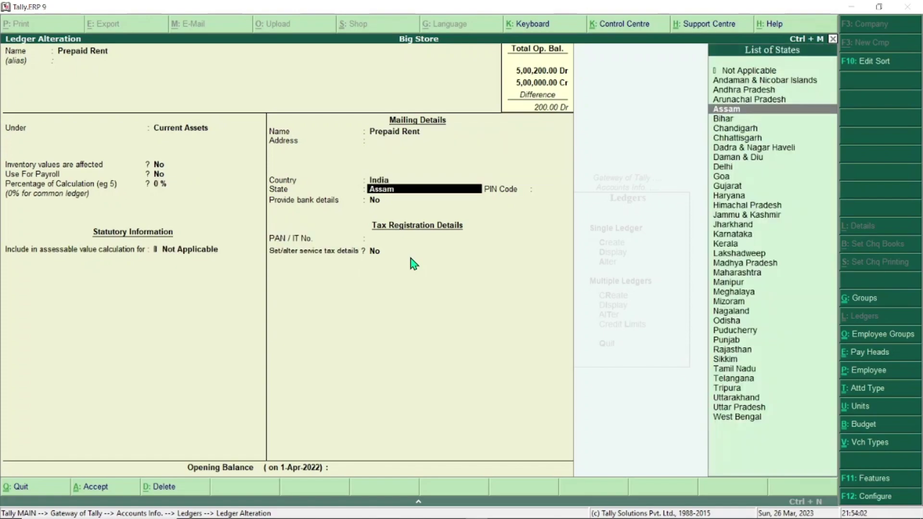
{"action": "key", "text": "Return"}
{"action": "key", "text": "Return"}
{"action": "key", "text": "Return"}
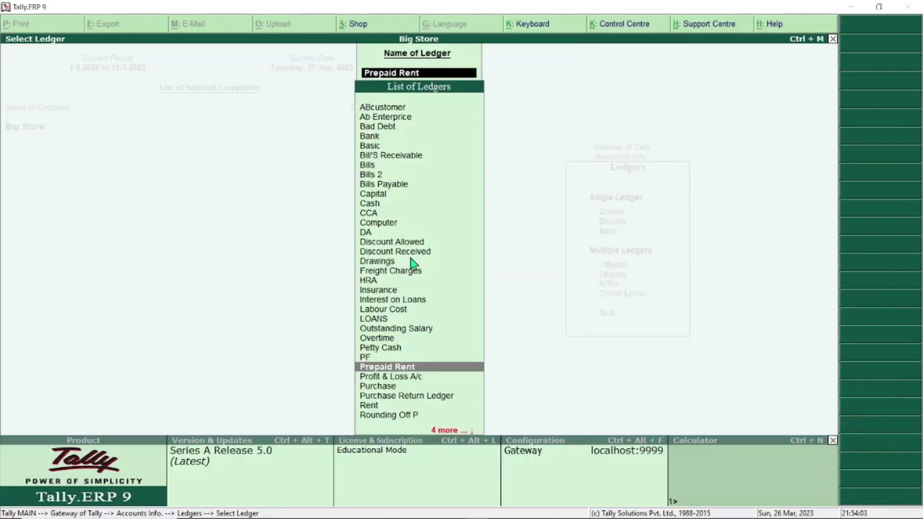
{"action": "key", "text": "Return"}
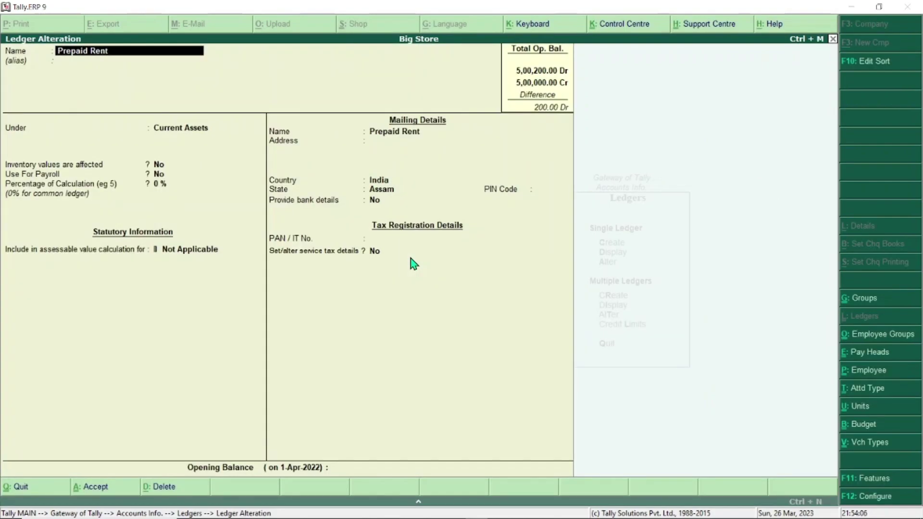
{"action": "key", "text": "Escape"}
{"action": "key", "text": "Escape"}
{"action": "key", "text": "Escape"}
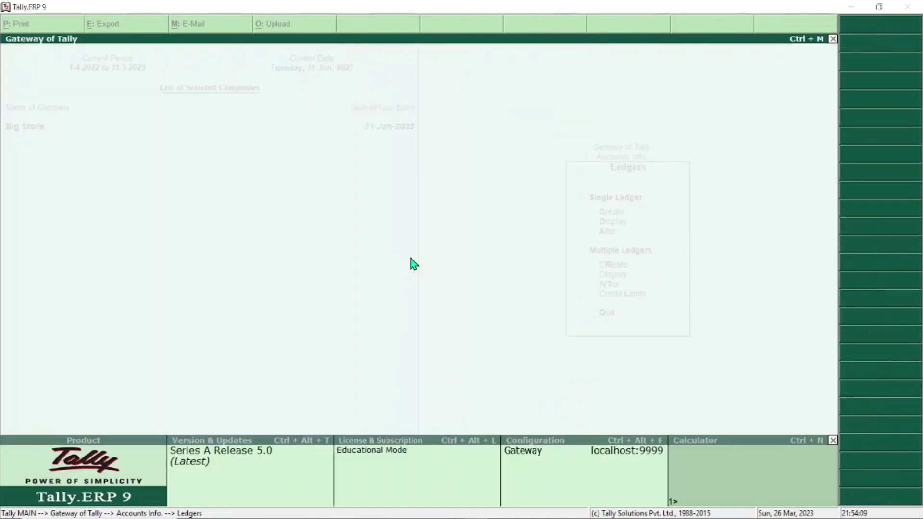
{"action": "key", "text": "Escape"}
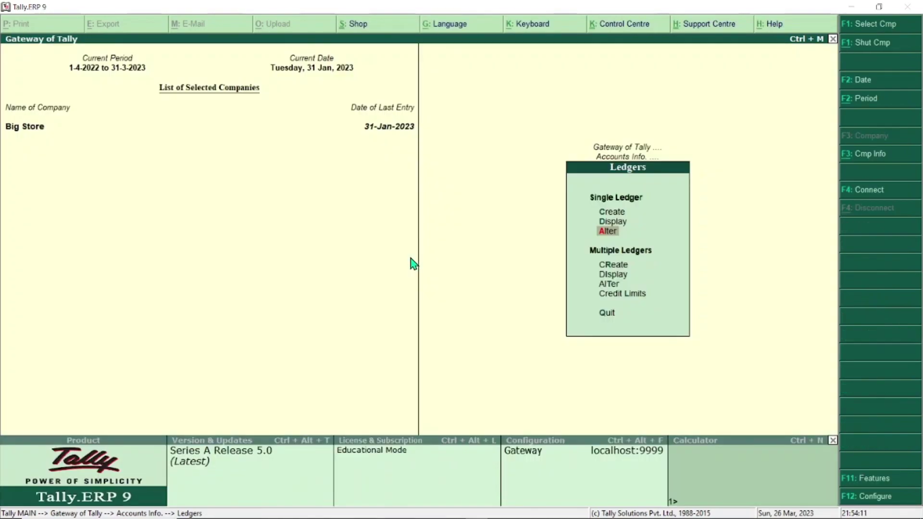
{"action": "key", "text": "Escape"}
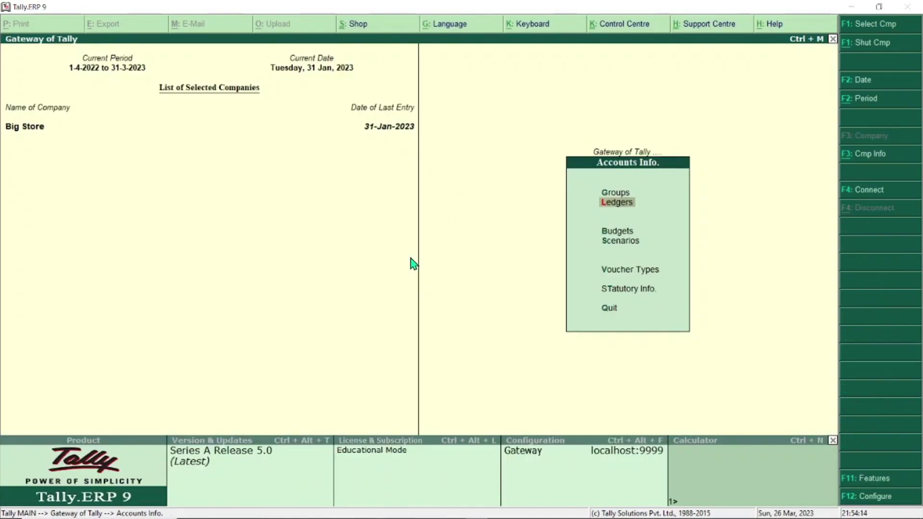
Start a Journal voucher and choose Prepaid Rent as the debit ledger
{"action": "key", "text": "Escape"}
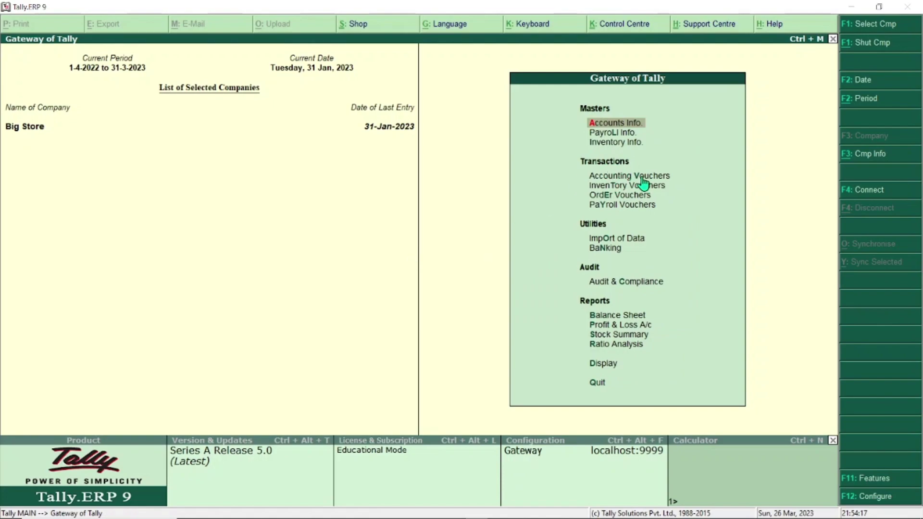
{"action": "left_click", "coordinate": [638, 176]}
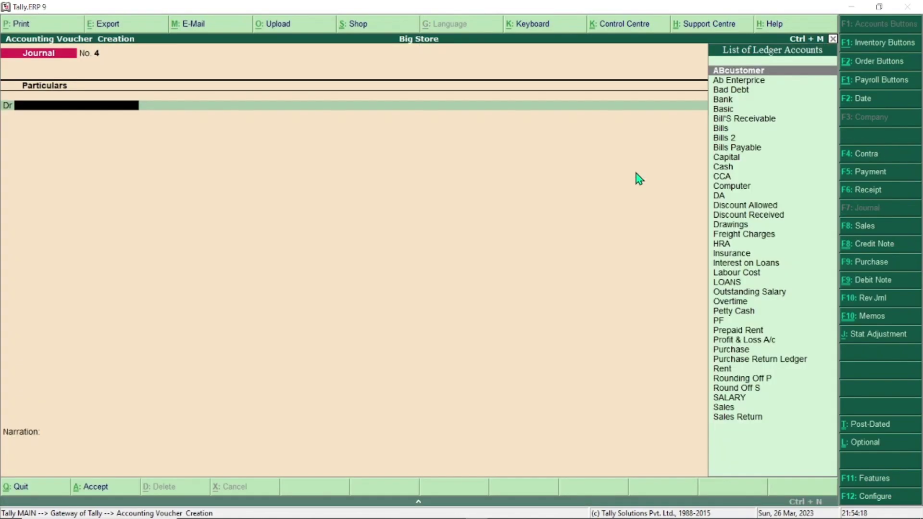
{"action": "left_click", "coordinate": [870, 191]}
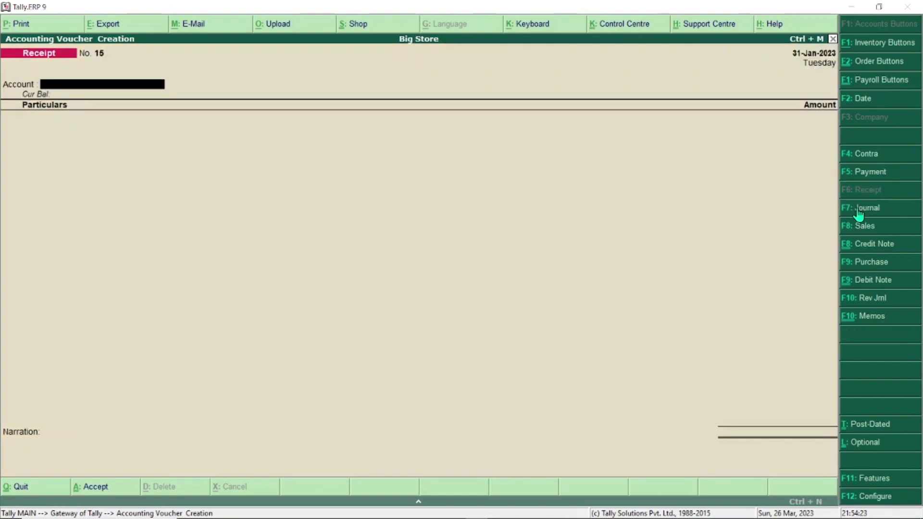
{"action": "left_click", "coordinate": [861, 210]}
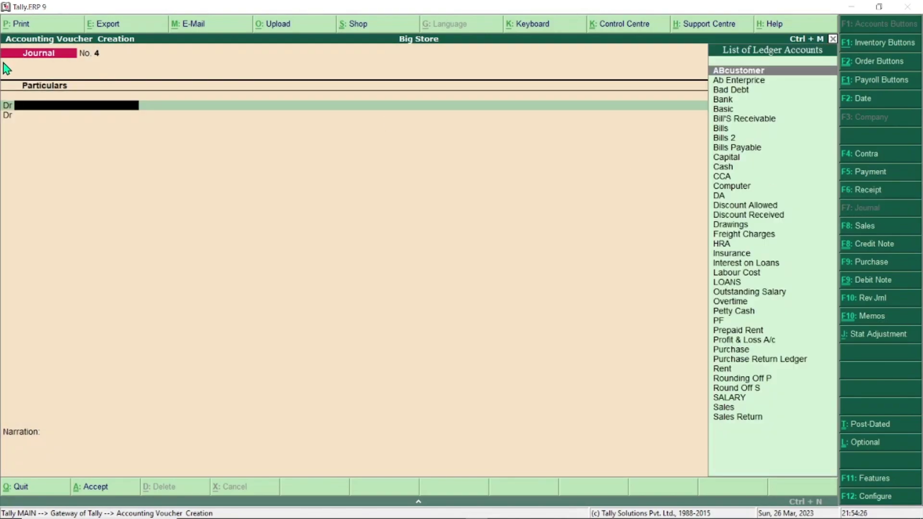
{"action": "key", "text": "Down"}
{"action": "key", "text": "Down"}
{"action": "key", "text": "Down"}
{"action": "key", "text": "Down"}
{"action": "key", "text": "Down"}
{"action": "key", "text": "Down"}
{"action": "key", "text": "Down"}
{"action": "key", "text": "Down"}
{"action": "key", "text": "Down"}
{"action": "key", "text": "Down"}
{"action": "key", "text": "Down"}
{"action": "key", "text": "Down"}
{"action": "key", "text": "Down"}
{"action": "key", "text": "Down"}
{"action": "key", "text": "Down"}
{"action": "key", "text": "Down"}
{"action": "key", "text": "Down"}
{"action": "key", "text": "Down"}
{"action": "key", "text": "Down"}
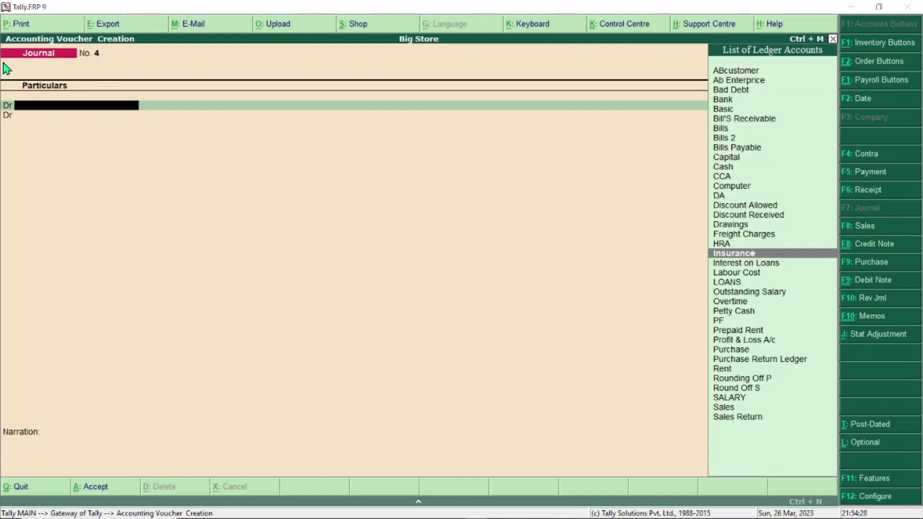
{"action": "key", "text": "Down"}
{"action": "key", "text": "Down"}
{"action": "key", "text": "Down"}
{"action": "key", "text": "Down"}
{"action": "key", "text": "Down"}
{"action": "key", "text": "Down"}
{"action": "key", "text": "Down"}
{"action": "key", "text": "Down"}
{"action": "key", "text": "Down"}
{"action": "key", "text": "Down"}
{"action": "key", "text": "Down"}
{"action": "key", "text": "Down"}
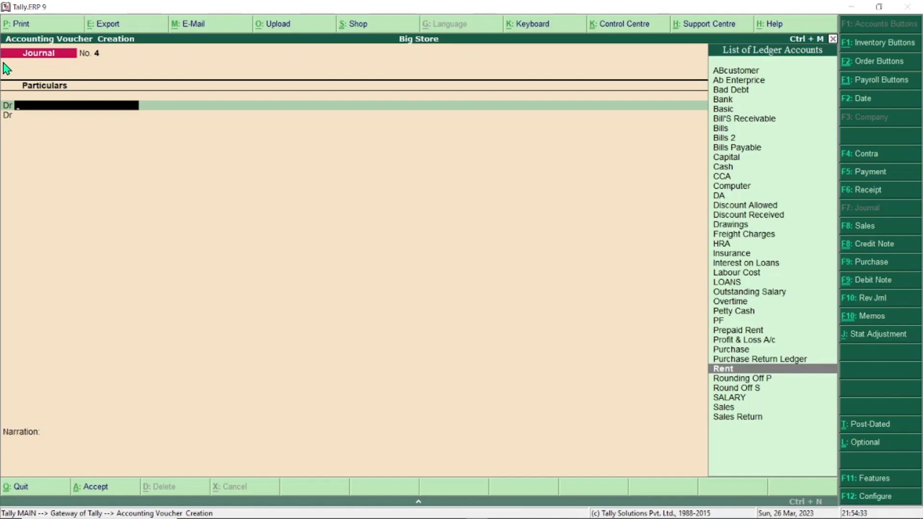
{"action": "key", "text": "Up"}
{"action": "key", "text": "Up"}
{"action": "key", "text": "Up"}
{"action": "key", "text": "Up"}
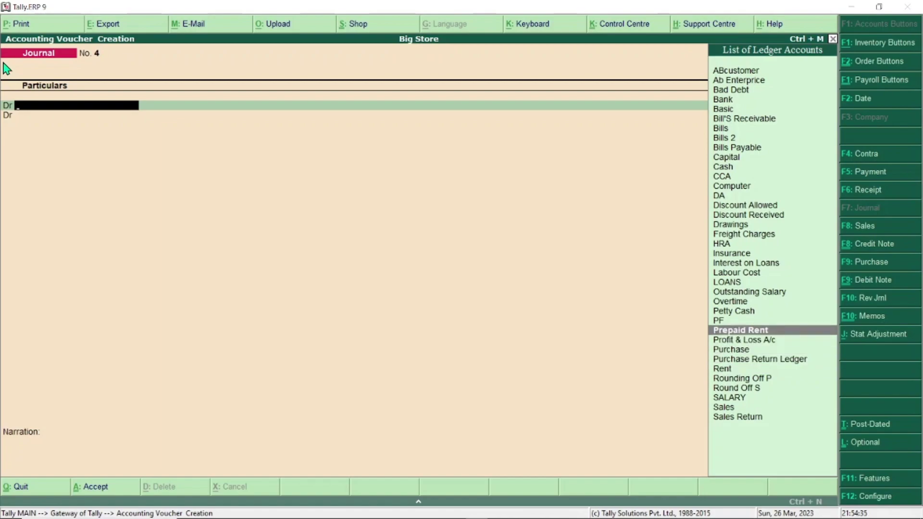
{"action": "key", "text": "Return"}
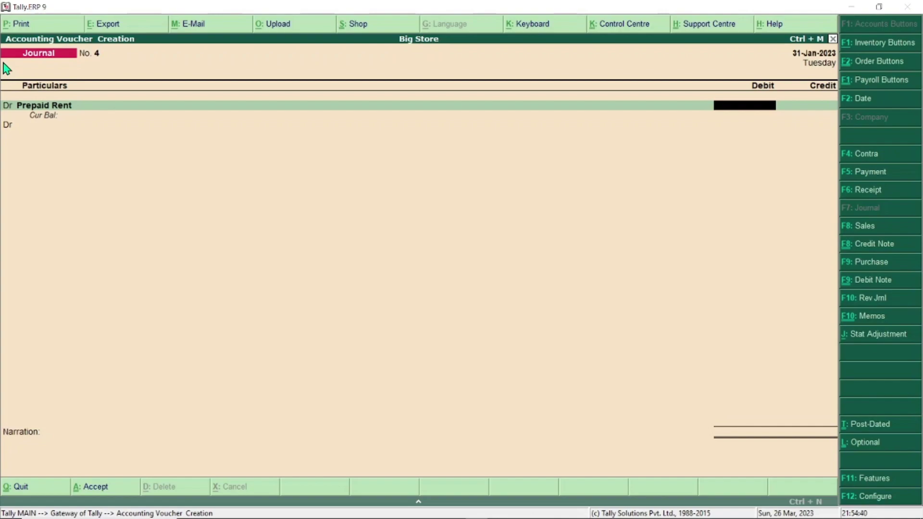
Debit 1,200 and begin a Cr line against Cash
{"action": "type", "text": "1200"}
{"action": "key", "text": "Return"}
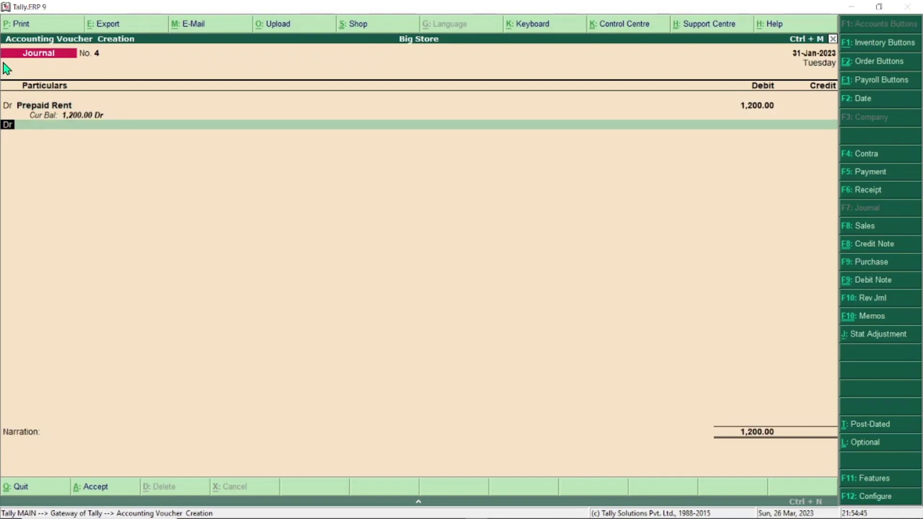
{"action": "type", "text": "cr"}
{"action": "key", "text": "Return"}
{"action": "type", "text": "cash"}
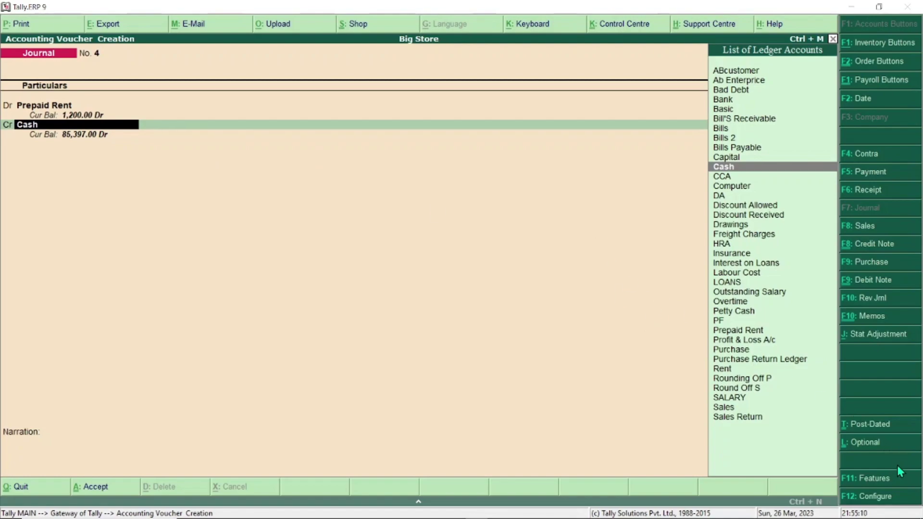
Bring up Journal Standard Configuration and select the Allow cash accounts in journals setting
{"action": "left_click", "coordinate": [885, 499]}
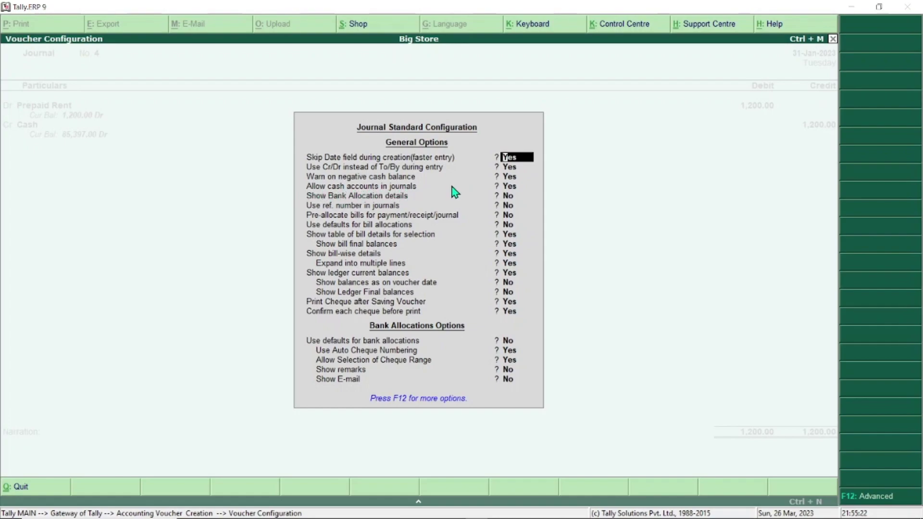
{"action": "left_click", "coordinate": [513, 188]}
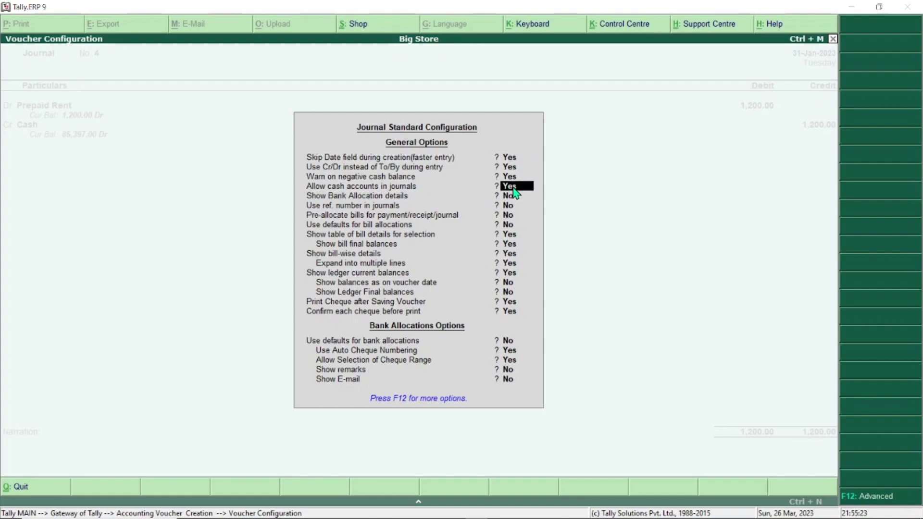
Set Allow cash accounts in journals to No and quit the current journal voucher
{"action": "type", "text": "no"}
{"action": "key", "text": "Return"}
{"action": "key", "text": "Return"}
{"action": "key", "text": "Return"}
{"action": "key", "text": "Return"}
{"action": "key", "text": "Return"}
{"action": "key", "text": "Return"}
{"action": "key", "text": "Return"}
{"action": "key", "text": "Return"}
{"action": "key", "text": "Return"}
{"action": "key", "text": "Return"}
{"action": "key", "text": "Return"}
{"action": "key", "text": "Return"}
{"action": "key", "text": "Return"}
{"action": "key", "text": "Return"}
{"action": "key", "text": "Return"}
{"action": "key", "text": "Return"}
{"action": "key", "text": "Return"}
{"action": "key", "text": "Return"}
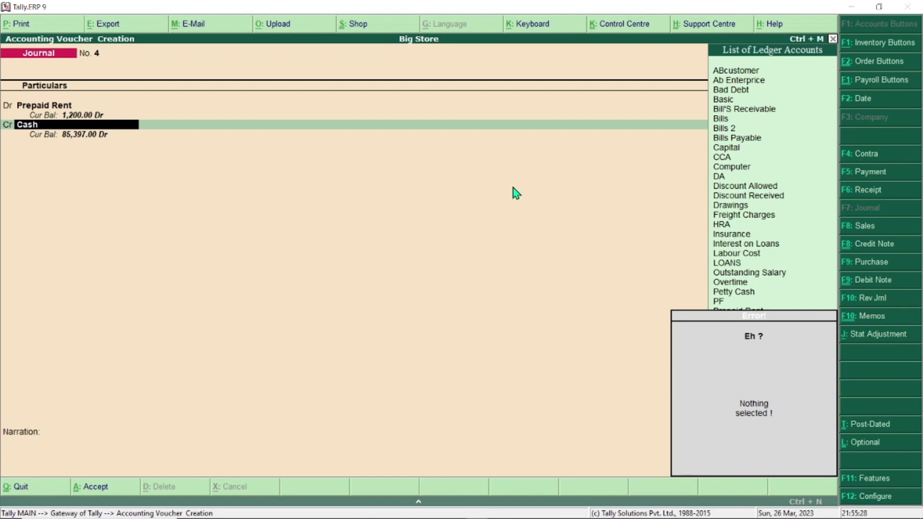
{"action": "key", "text": "Escape"}
{"action": "key", "text": "Escape"}
{"action": "key", "text": "y"}
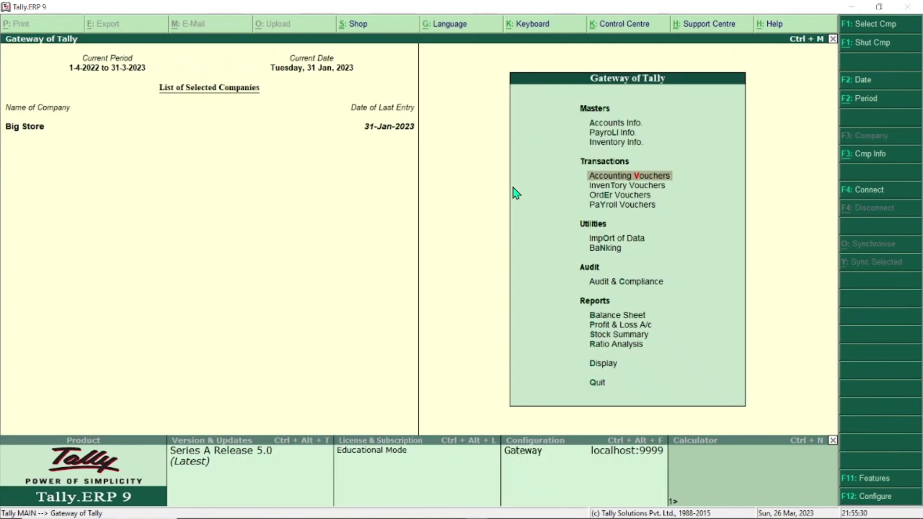
Restart journal No. 4 with Prepaid Rent debited 1,200 and begin typing the credit ledger
{"action": "key", "text": "Return"}
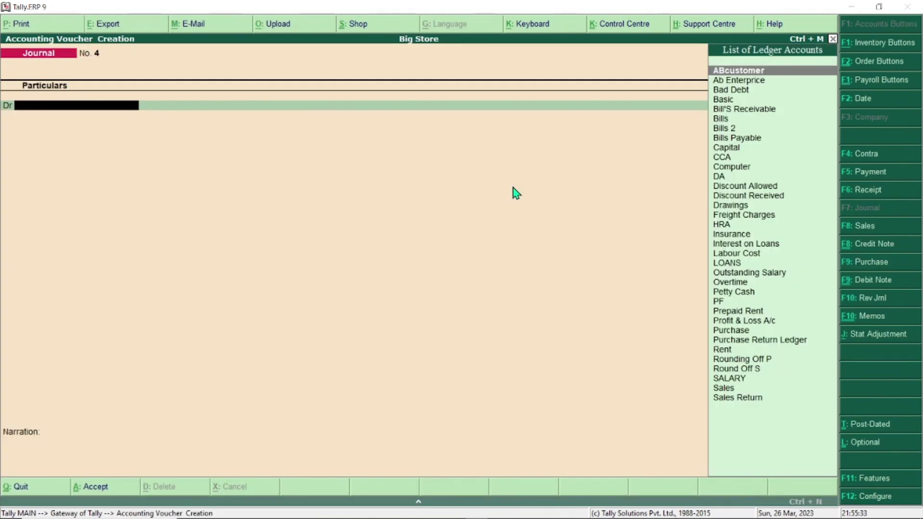
{"action": "key", "text": "Down"}
{"action": "key", "text": "Down"}
{"action": "key", "text": "Down"}
{"action": "key", "text": "Down"}
{"action": "key", "text": "Down"}
{"action": "key", "text": "Down"}
{"action": "key", "text": "Down"}
{"action": "key", "text": "Down"}
{"action": "key", "text": "Down"}
{"action": "key", "text": "Down"}
{"action": "key", "text": "Down"}
{"action": "key", "text": "Down"}
{"action": "key", "text": "Down"}
{"action": "key", "text": "Down"}
{"action": "key", "text": "Down"}
{"action": "key", "text": "Down"}
{"action": "key", "text": "Down"}
{"action": "key", "text": "Down"}
{"action": "key", "text": "Down"}
{"action": "key", "text": "Down"}
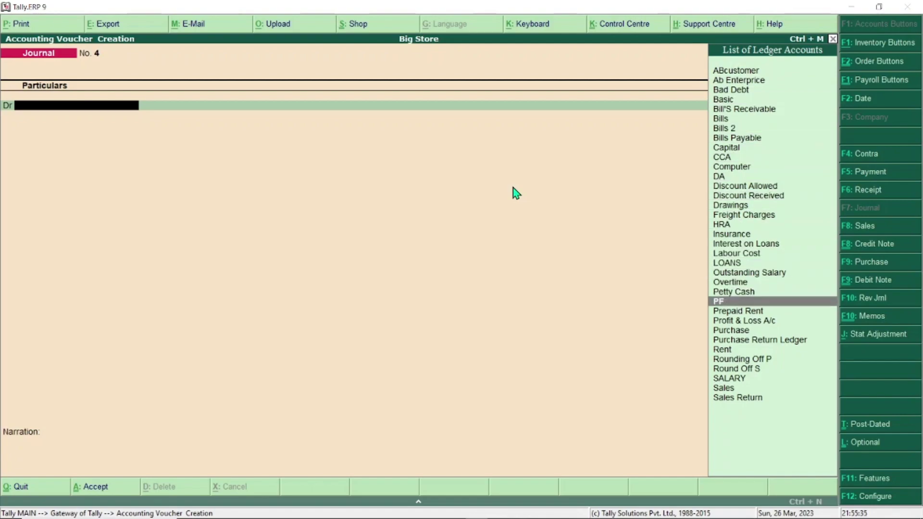
{"action": "key", "text": "Return"}
{"action": "type", "text": "1200"}
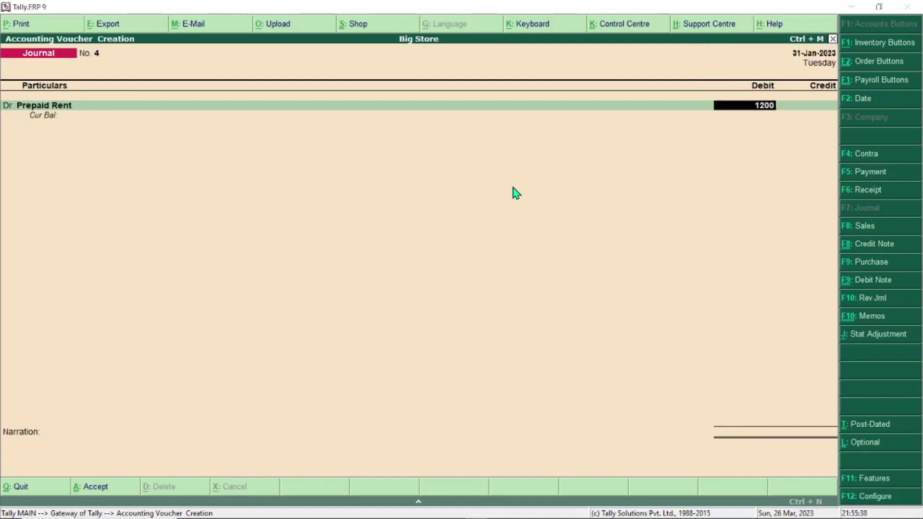
{"action": "key", "text": "Return"}
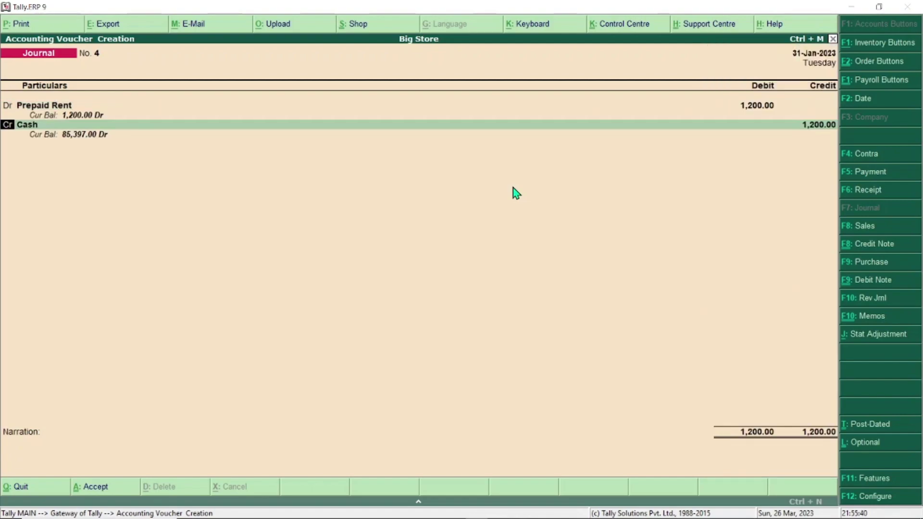
{"action": "key", "text": "Return"}
{"action": "type", "text": "C"}
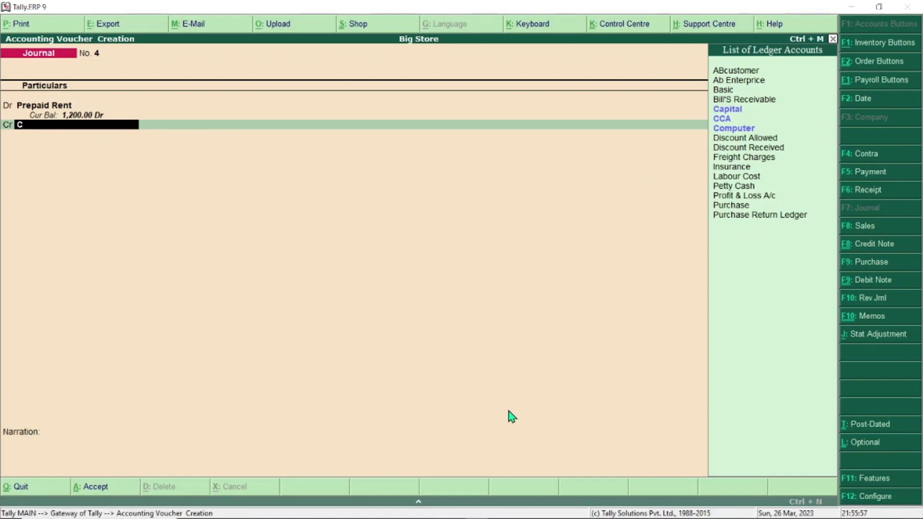
Set Allow cash accounts in journals back to Yes in the F12 configuration
{"action": "key", "text": "F12"}
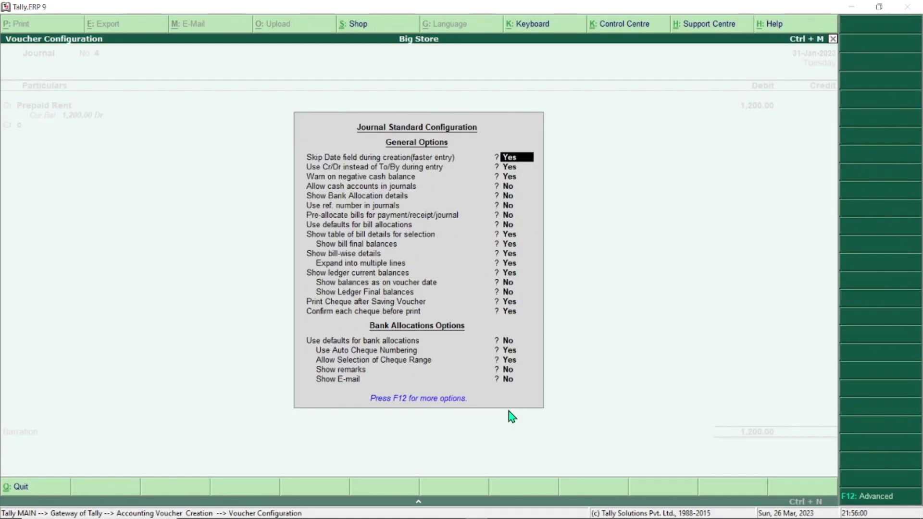
{"action": "key", "text": "Return"}
{"action": "key", "text": "Return"}
{"action": "key", "text": "Return"}
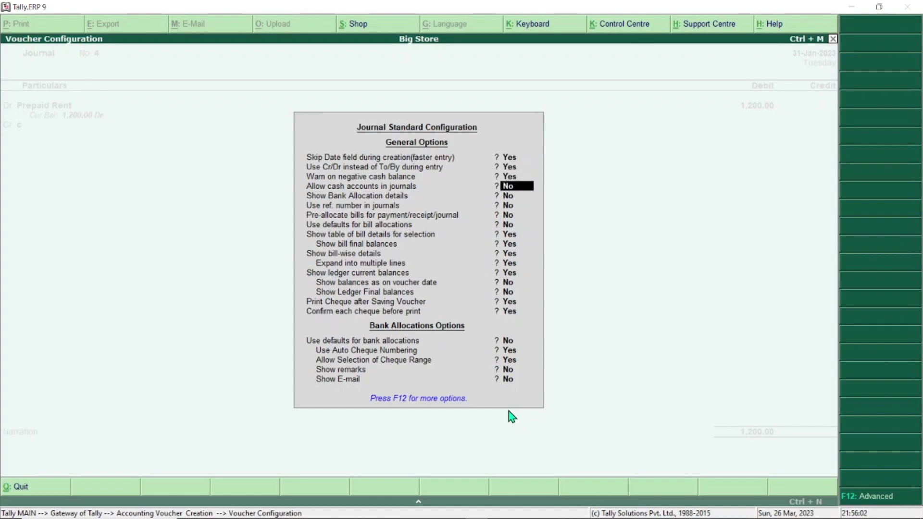
{"action": "type", "text": "y"}
{"action": "key", "text": "Return"}
{"action": "key", "text": "Return"}
{"action": "key", "text": "Return"}
{"action": "key", "text": "Return"}
{"action": "key", "text": "Return"}
{"action": "key", "text": "Return"}
{"action": "key", "text": "Return"}
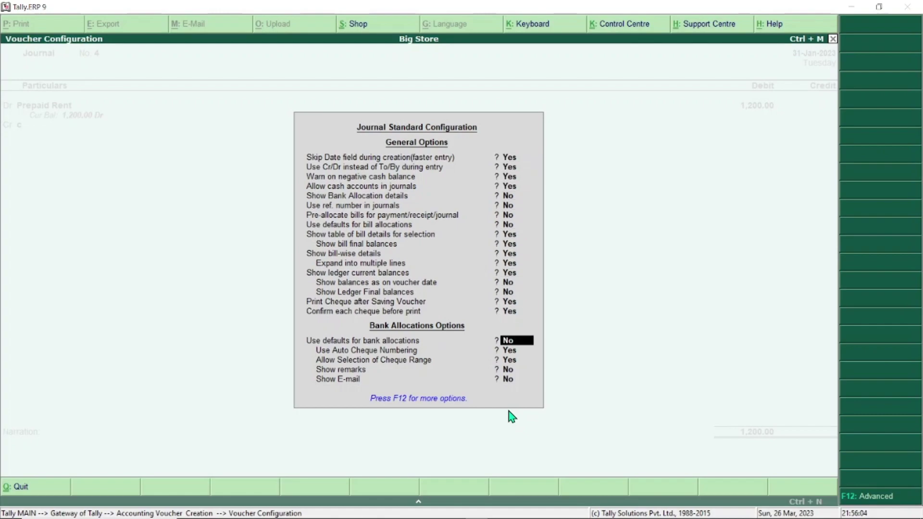
Credit Cash 1,200 and save journal No. 4
{"action": "type", "text": "a"}
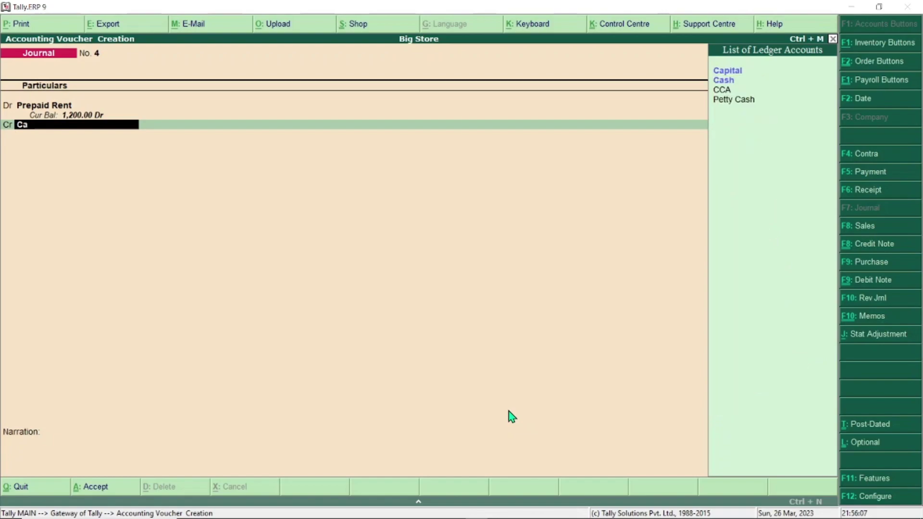
{"action": "key", "text": "Down"}
{"action": "key", "text": "Return"}
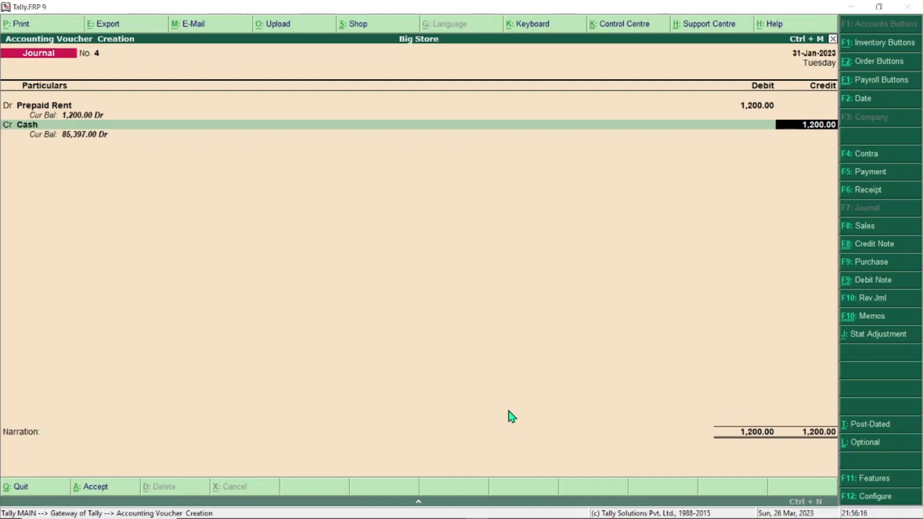
{"action": "key", "text": "Return"}
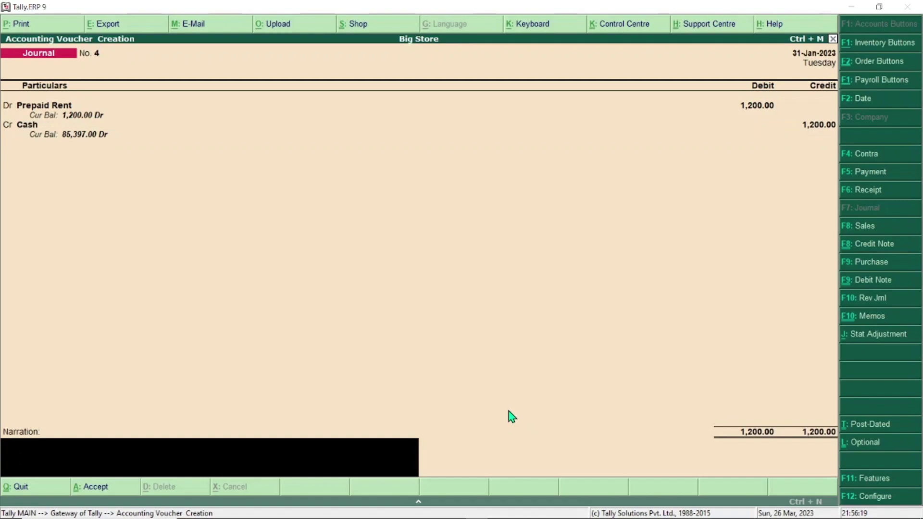
{"action": "key", "text": "Return"}
{"action": "key", "text": "Return"}
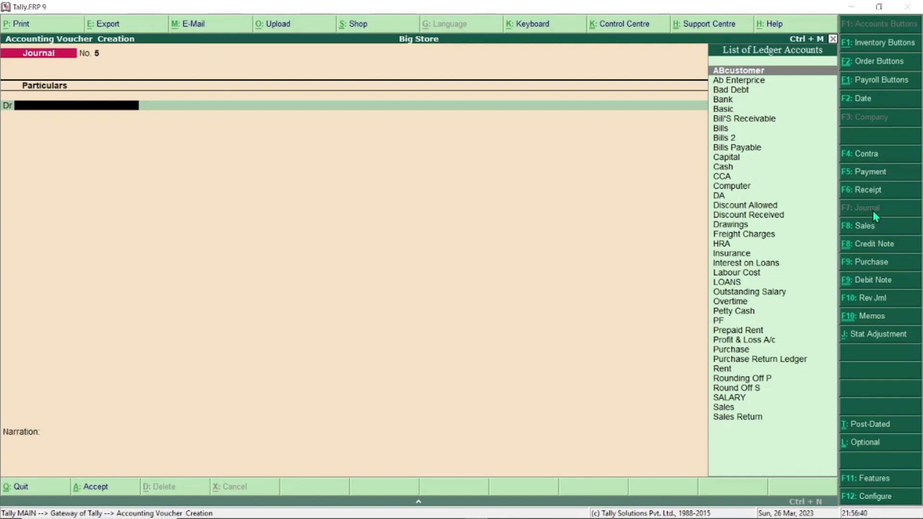
Record journal No. 5 debiting Rent 800 and crediting Prepaid Rent 800
{"action": "type", "text": "Re"}
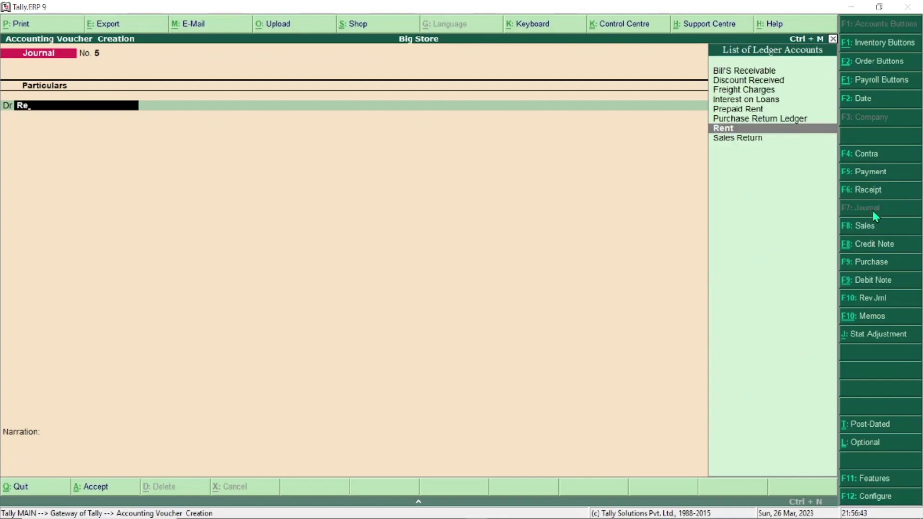
{"action": "type", "text": "nt"}
{"action": "key", "text": "Return"}
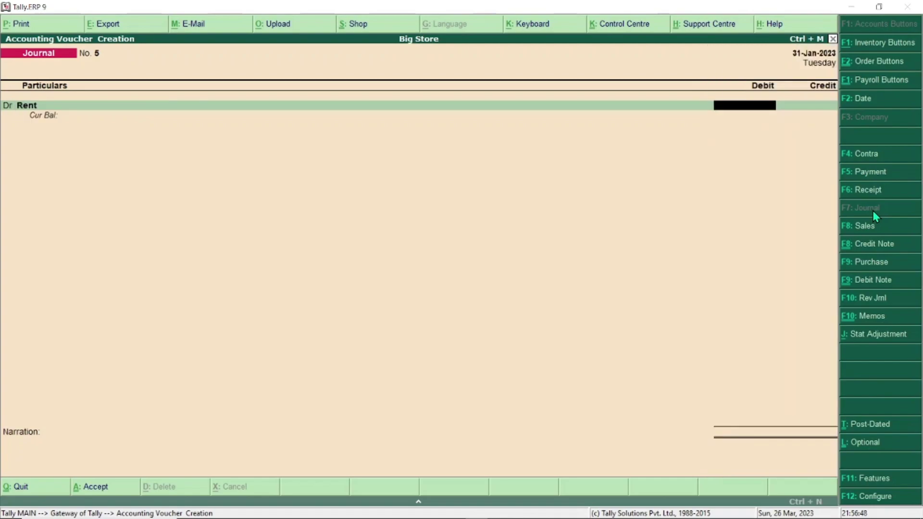
{"action": "type", "text": "800"}
{"action": "key", "text": "Return"}
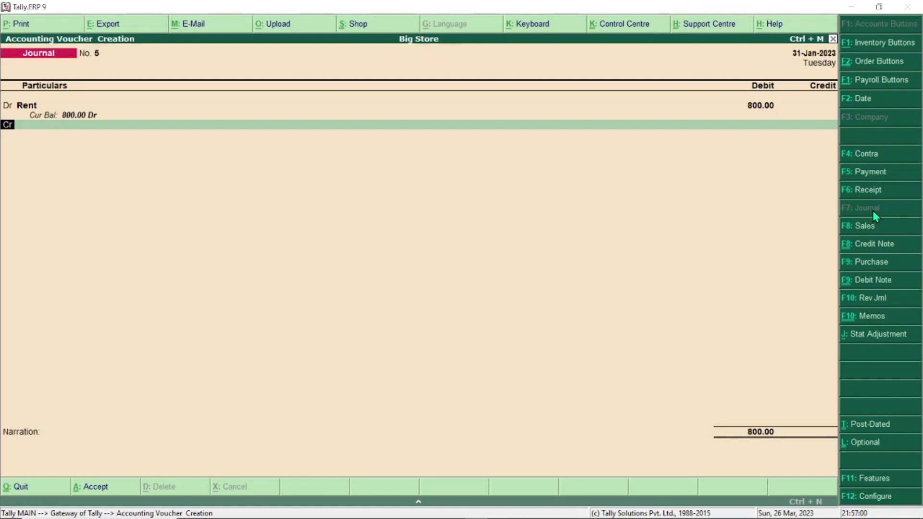
{"action": "type", "text": "o"}
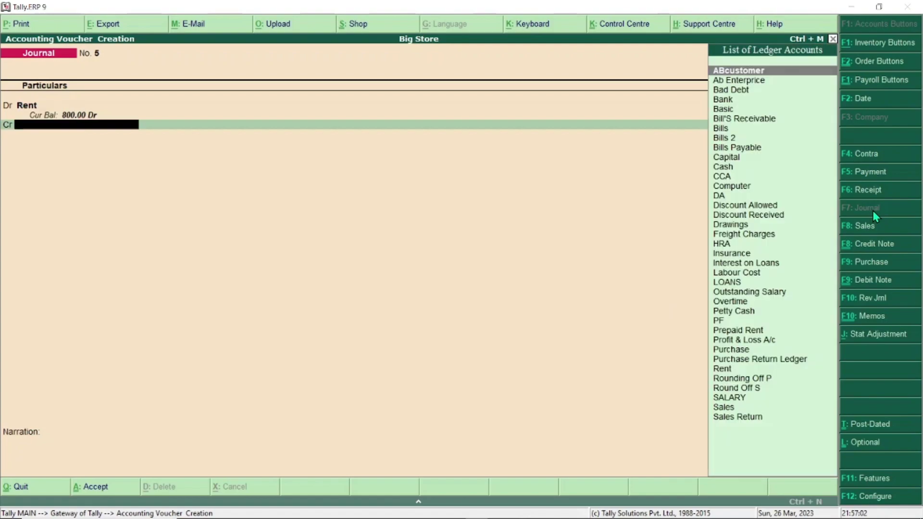
{"action": "type", "text": "pre"}
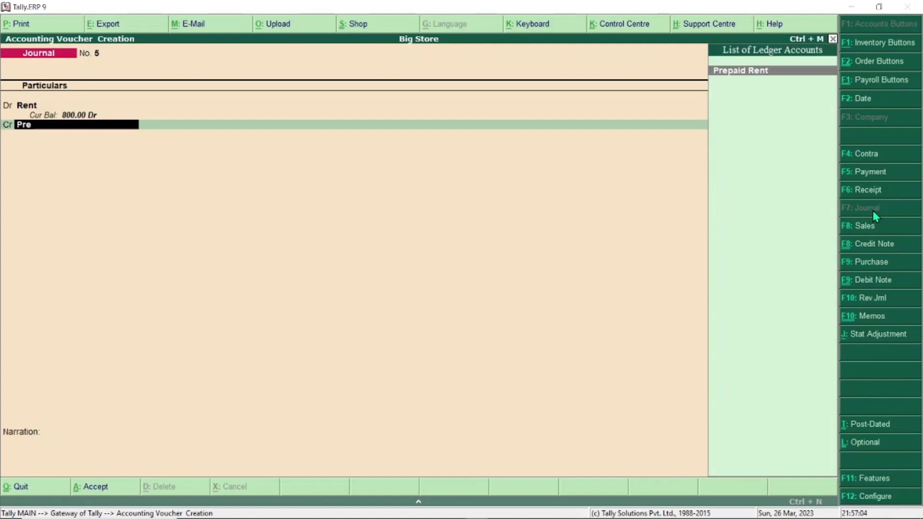
{"action": "key", "text": "Return"}
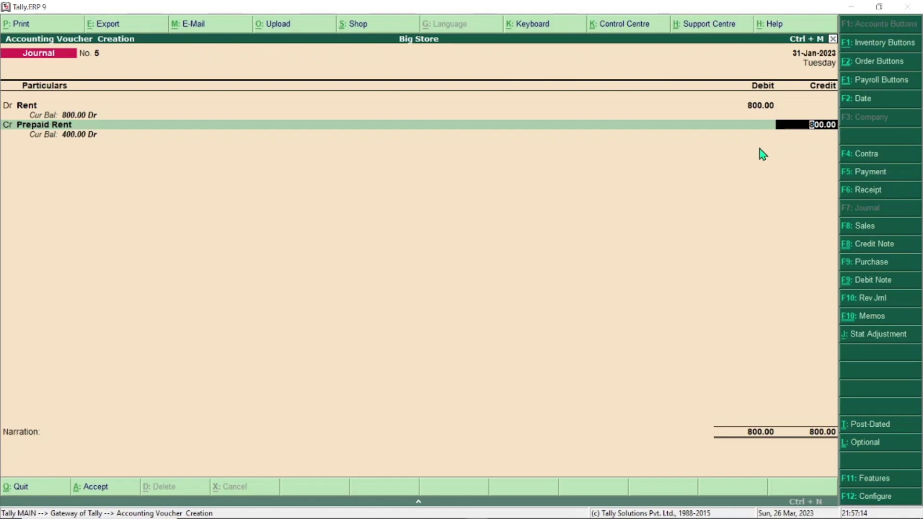
{"action": "key", "text": "Return"}
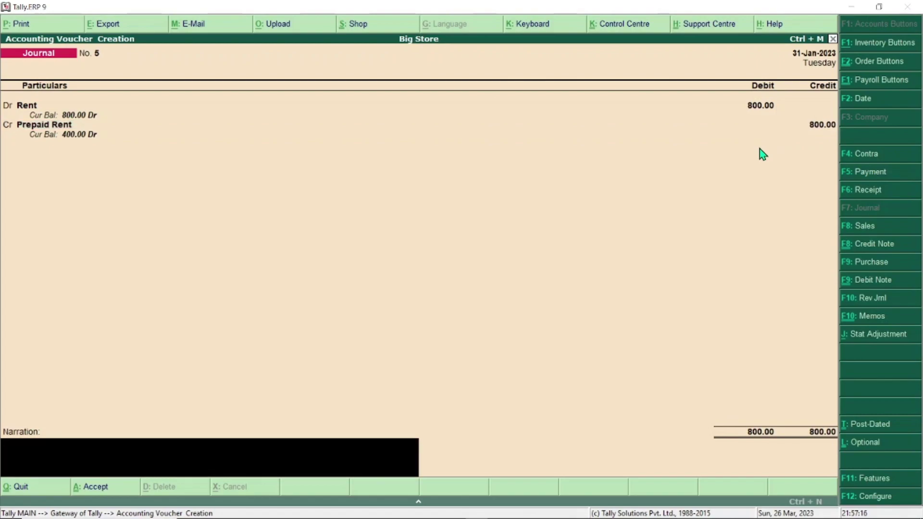
{"action": "key", "text": "Return"}
{"action": "key", "text": "Return"}
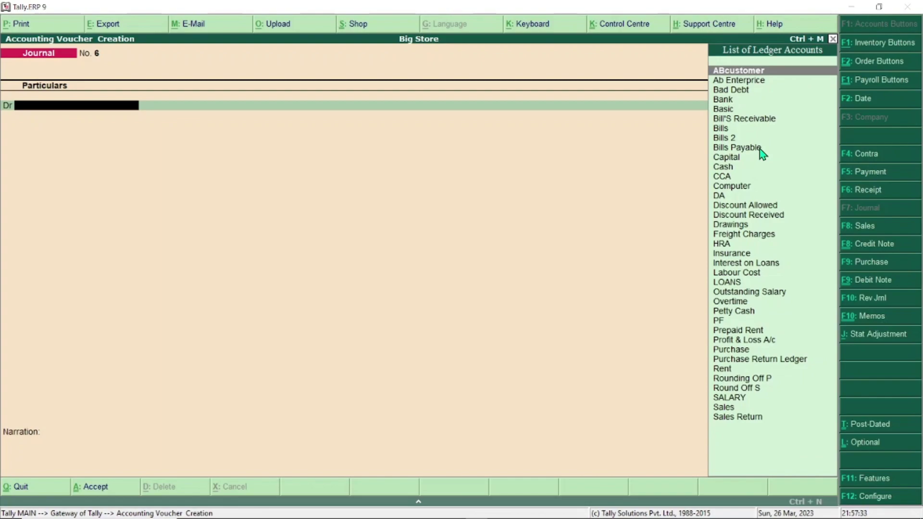
Quit voucher entry and go to the Ledgers options under Accounts Info
{"action": "key", "text": "Escape"}
{"action": "key", "text": "y"}
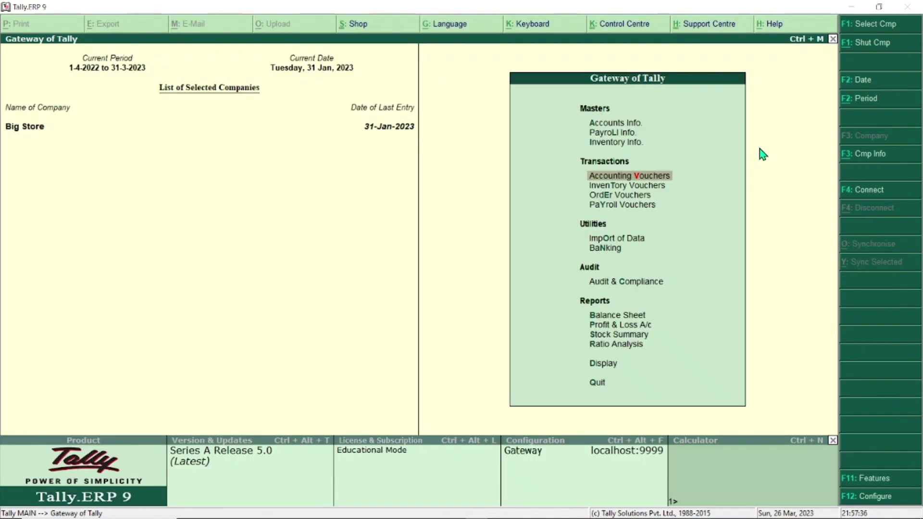
{"action": "key", "text": "Up"}
{"action": "key", "text": "Up"}
{"action": "key", "text": "Up"}
{"action": "key", "text": "Return"}
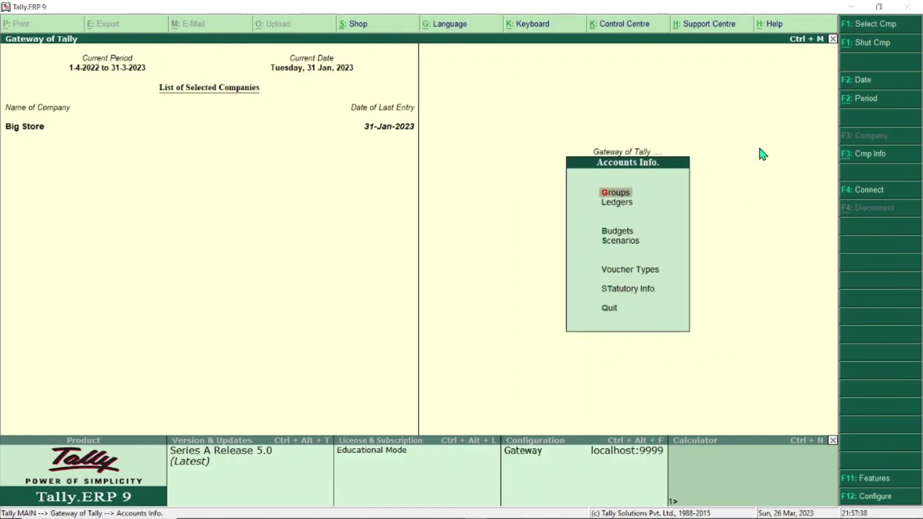
{"action": "key", "text": "Down"}
{"action": "key", "text": "Return"}
Create a ledger named Rent1 under Indirect Incomes
{"action": "key", "text": "Return"}
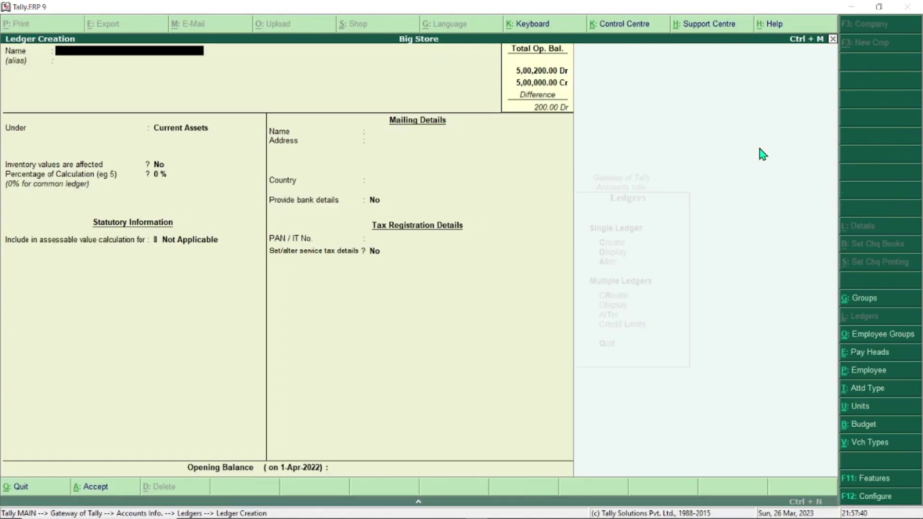
{"action": "type", "text": "Rent1"}
{"action": "key", "text": "Return"}
{"action": "key", "text": "Return"}
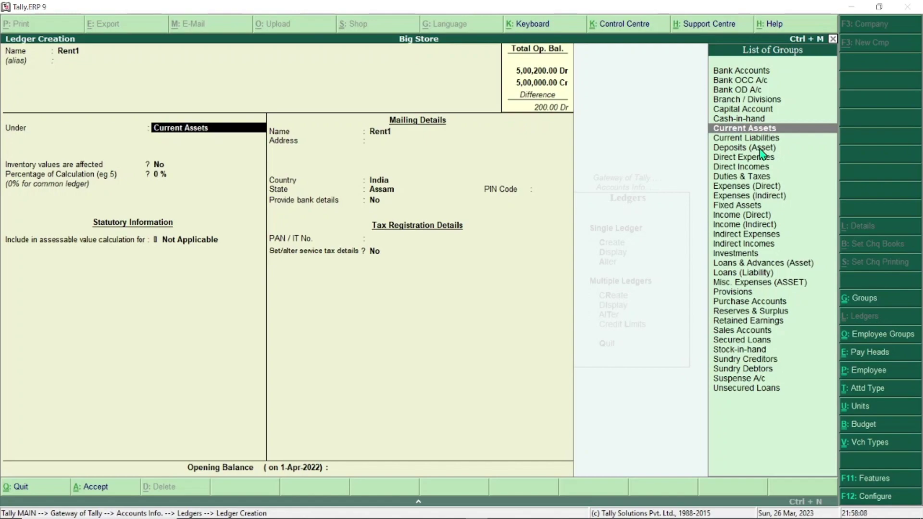
{"action": "type", "text": "Ind"}
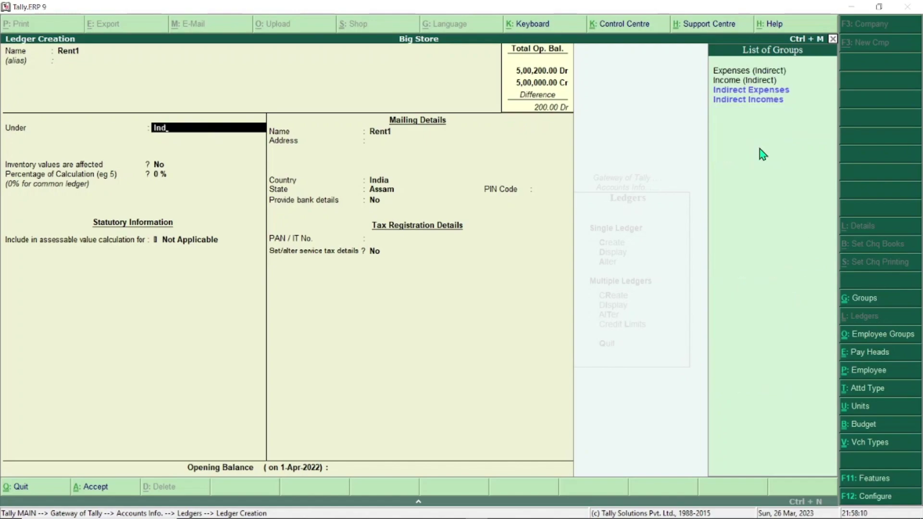
{"action": "key", "text": "Down"}
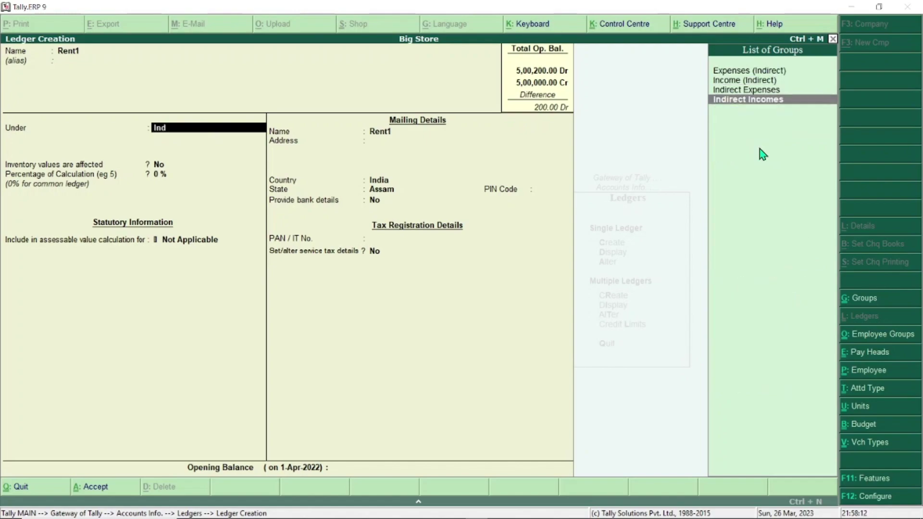
{"action": "key", "text": "Return"}
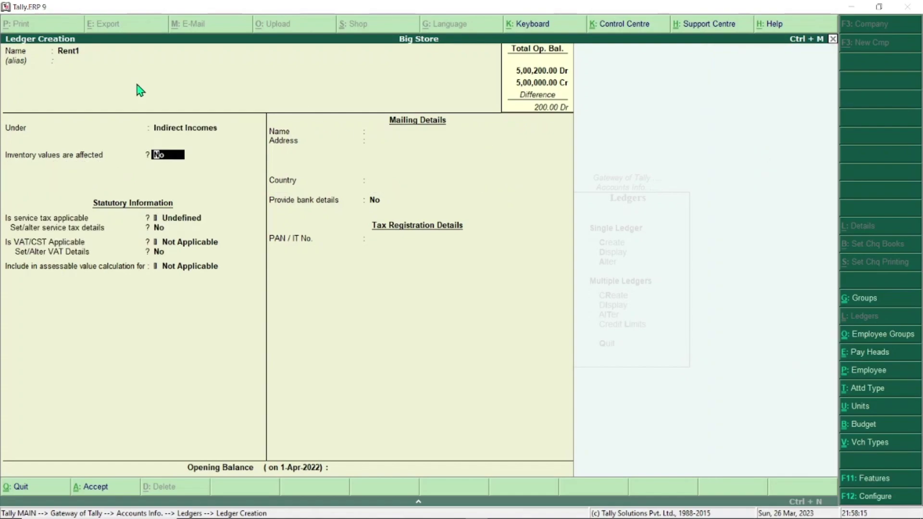
{"action": "key", "text": "Return"}
{"action": "key", "text": "Return"}
{"action": "key", "text": "Return"}
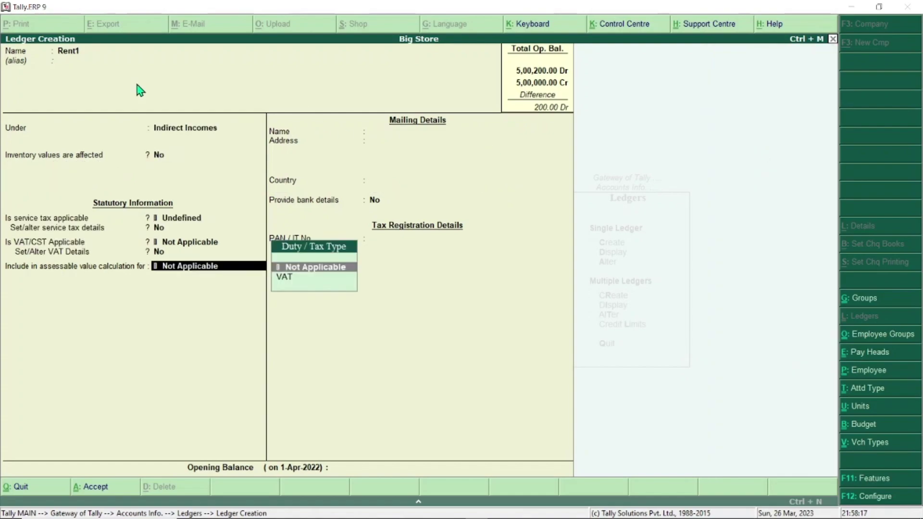
{"action": "key", "text": "Return"}
{"action": "key", "text": "Return"}
{"action": "key", "text": "Return"}
{"action": "key", "text": "Return"}
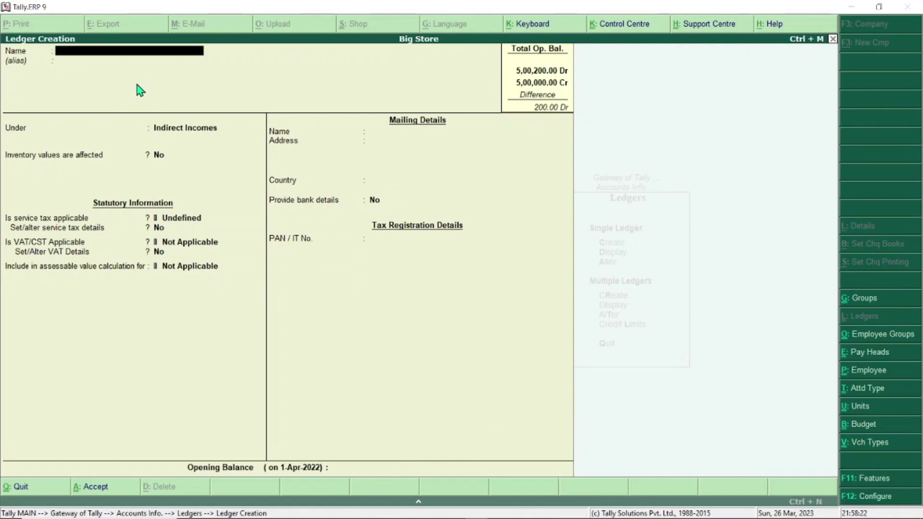
Create and save ledger Rent in Adv under Current Liabilities, then return to Gateway of Tally
{"action": "type", "text": "Rent in Adv"}
{"action": "key", "text": "Return"}
{"action": "type", "text": "Curr"}
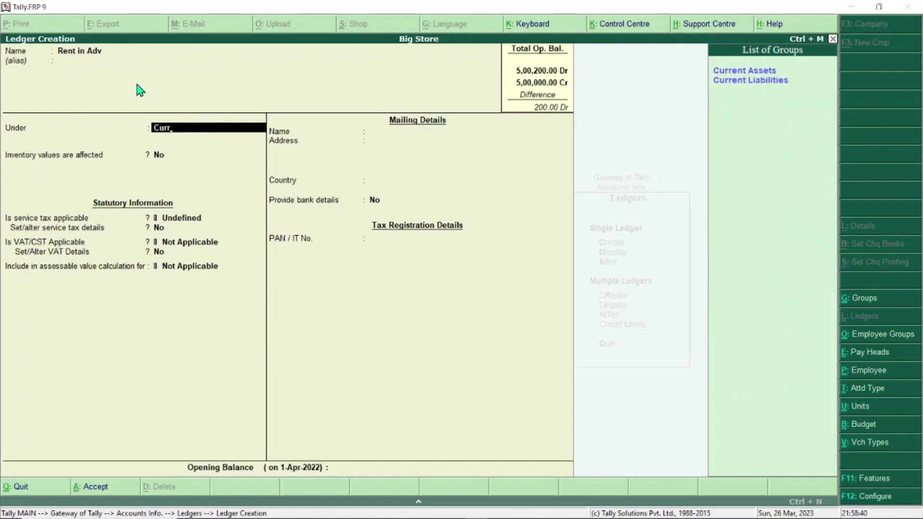
{"action": "key", "text": "Down"}
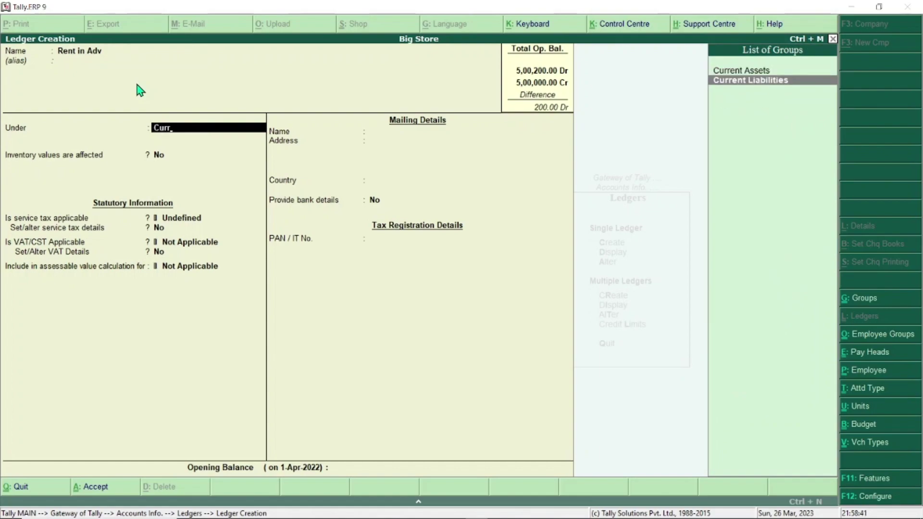
{"action": "key", "text": "Return"}
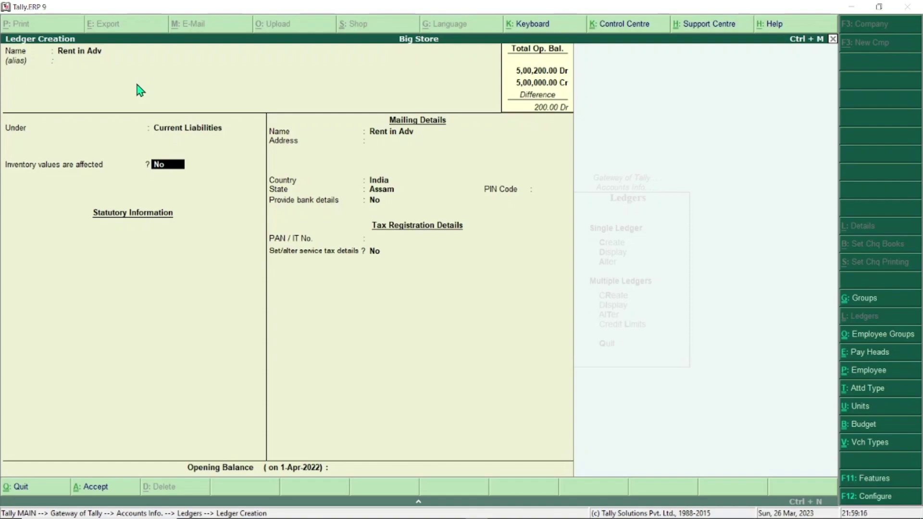
{"action": "key", "text": "Return"}
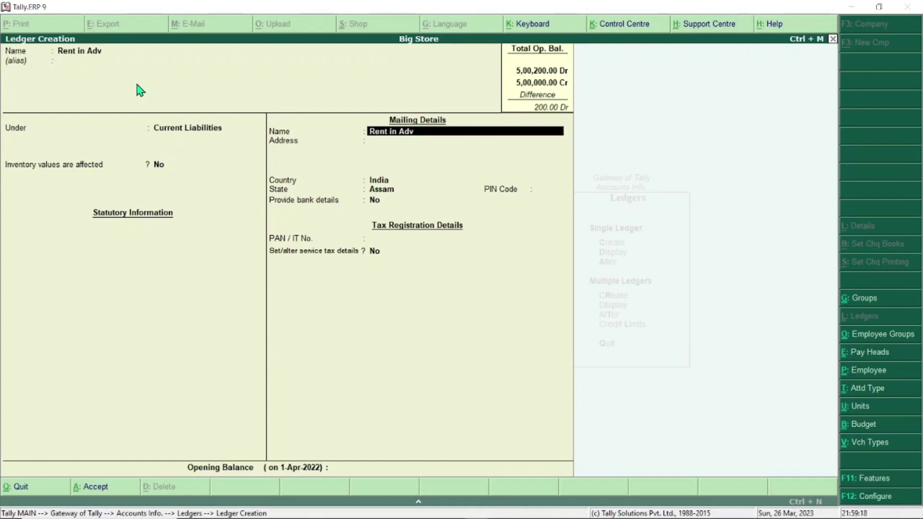
{"action": "key", "text": "Return"}
{"action": "key", "text": "Return"}
{"action": "key", "text": "Return"}
{"action": "key", "text": "Return"}
{"action": "key", "text": "Return"}
{"action": "key", "text": "Return"}
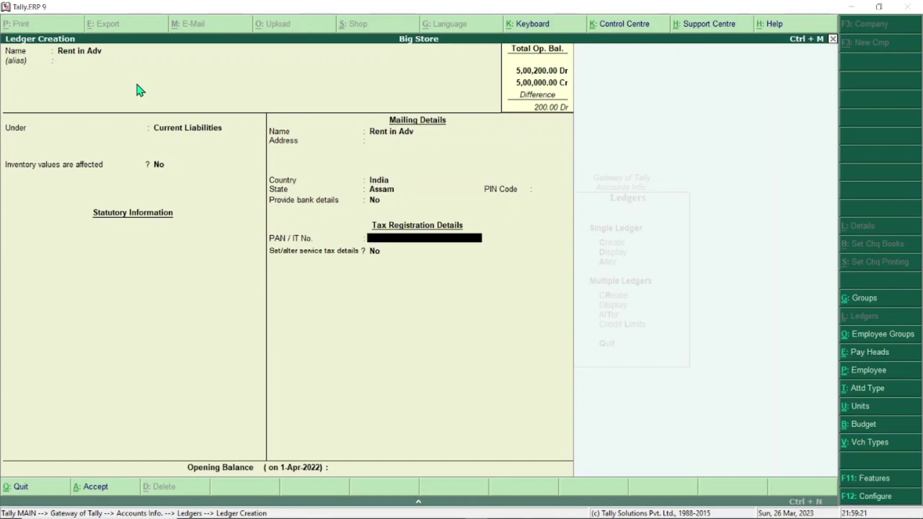
{"action": "key", "text": "Return"}
{"action": "key", "text": "Return"}
{"action": "key", "text": "Return"}
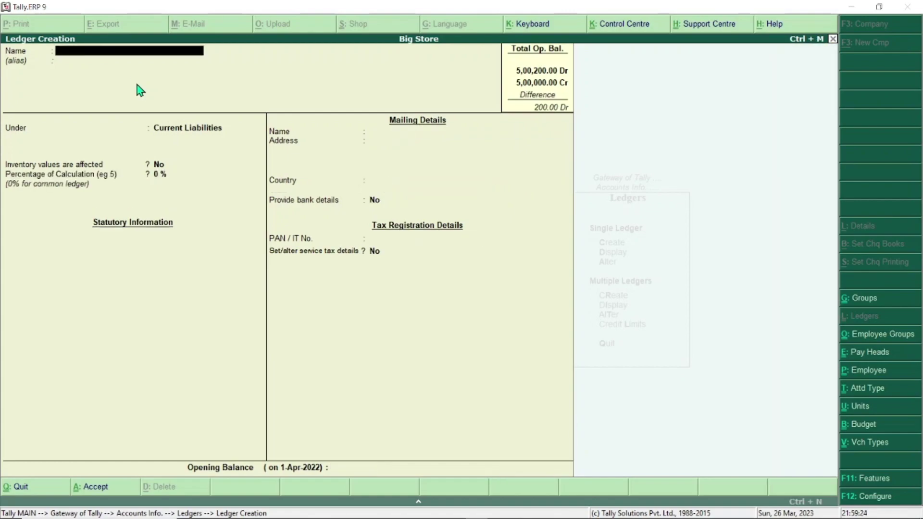
{"action": "key", "text": "Escape"}
{"action": "key", "text": "Return"}
{"action": "key", "text": "Escape"}
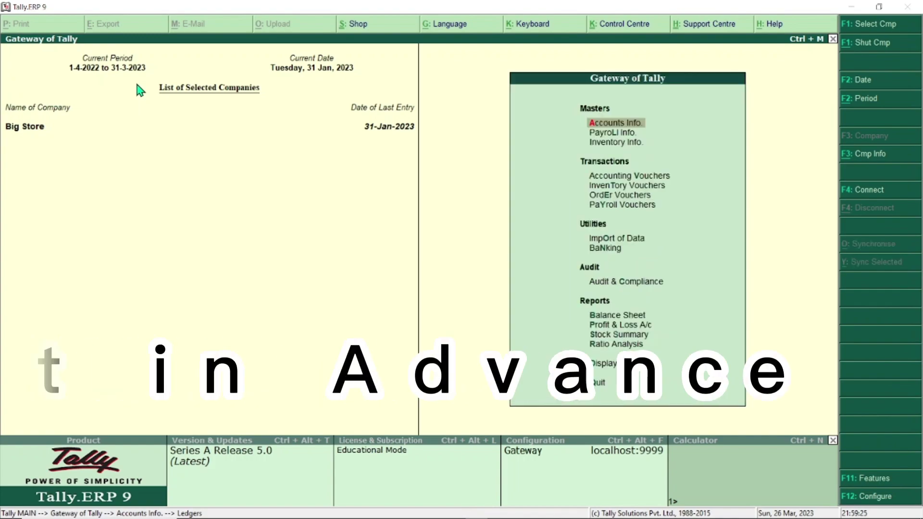
Start a journal voucher debiting Cash 1,200.00
{"action": "key", "text": "v"}
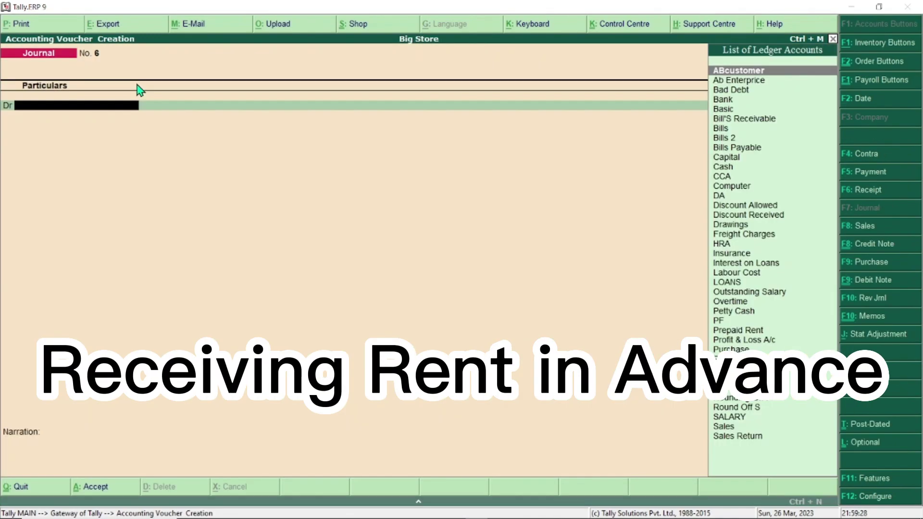
{"action": "type", "text": "R"}
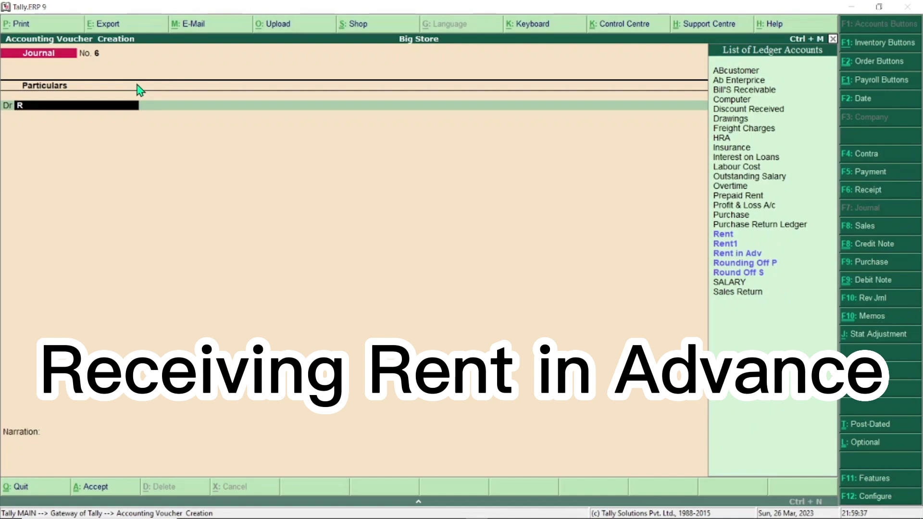
{"action": "key", "text": "BackSpace"}
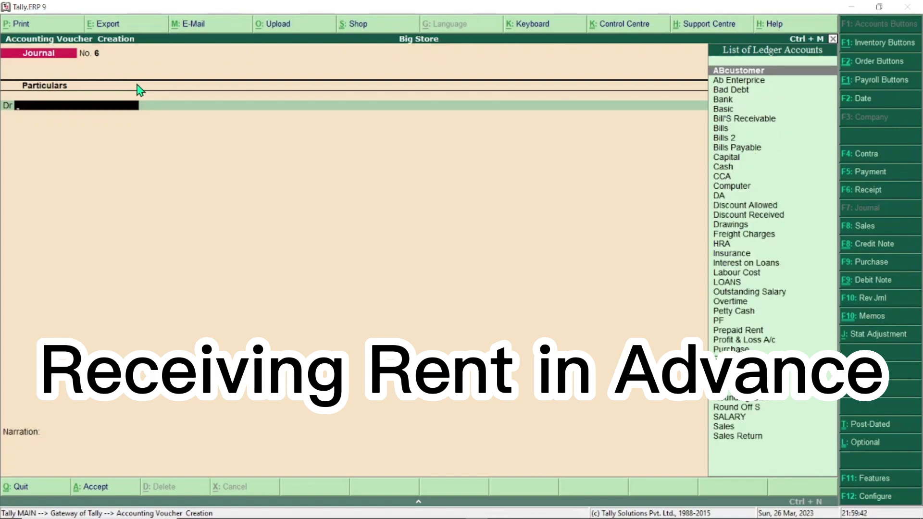
{"action": "type", "text": "cas"}
{"action": "key", "text": "Return"}
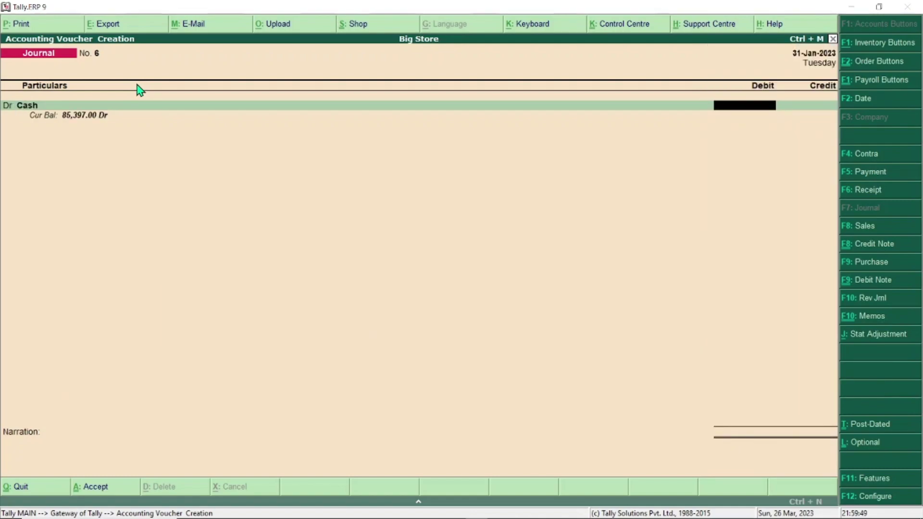
{"action": "type", "text": "10"}
{"action": "key", "text": "BackSpace"}
{"action": "type", "text": "200"}
{"action": "key", "text": "Return"}
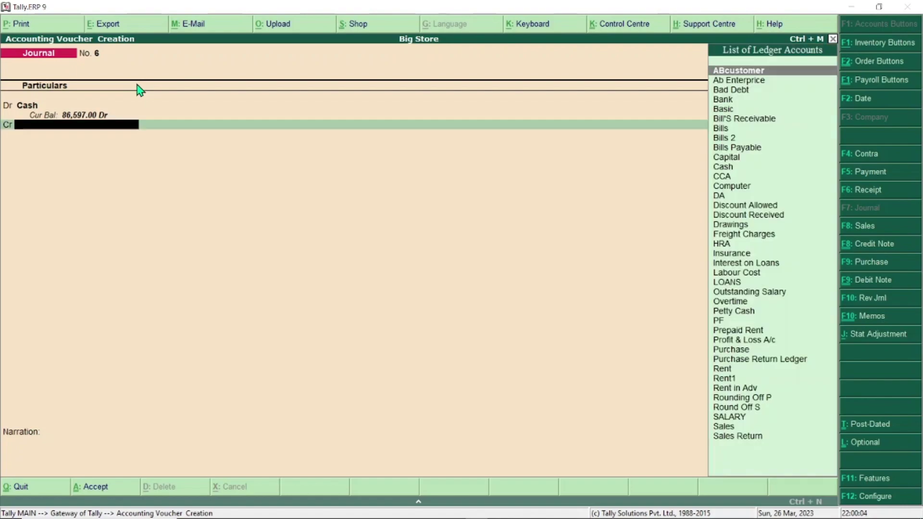
Credit Rent in Adv with the matching 1,200.00
{"action": "type", "text": "Rent"}
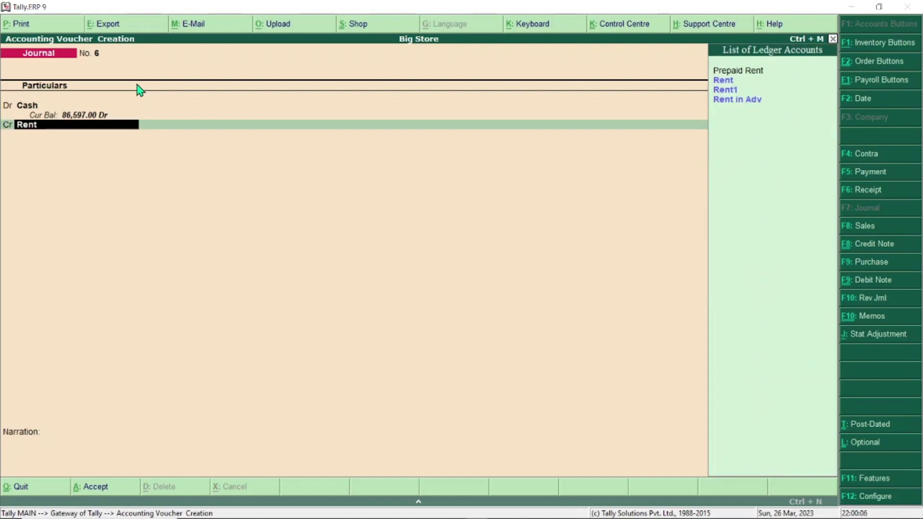
{"action": "key", "text": "Down"}
{"action": "key", "text": "Down"}
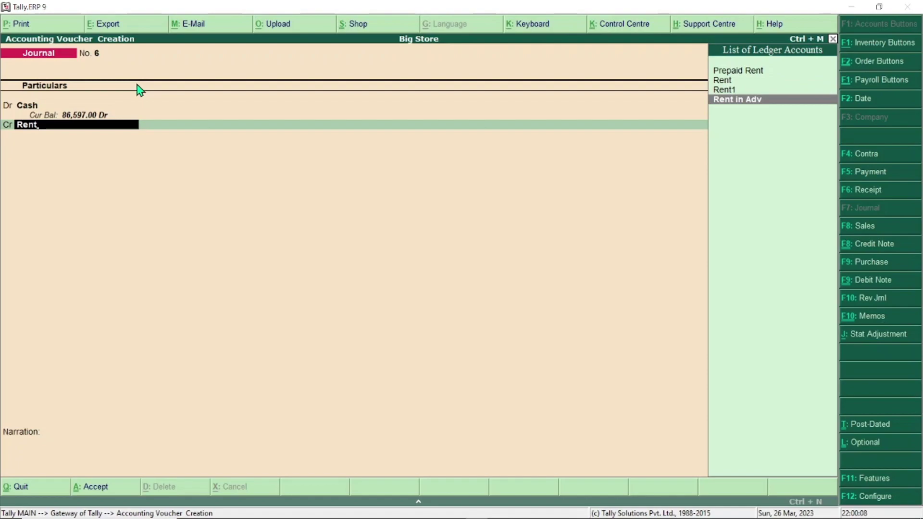
{"action": "key", "text": "Return"}
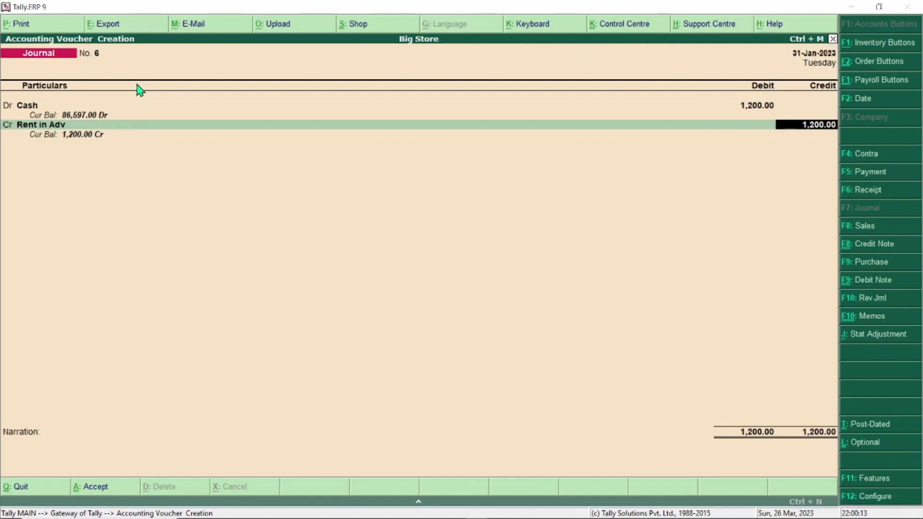
{"action": "key", "text": "Return"}
{"action": "key", "text": "Return"}
{"action": "key", "text": "Return"}
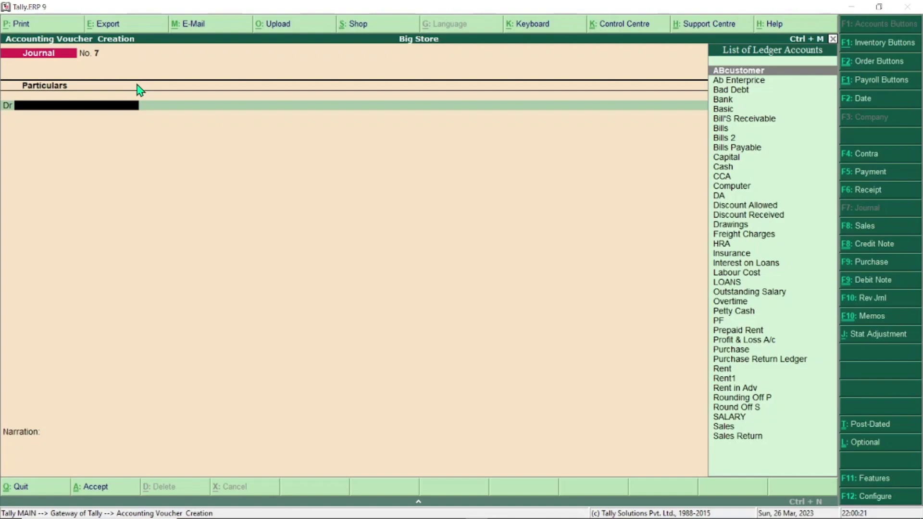
Pick Rent1 from the ledger list as the debit ledger and enter 600.00
{"action": "key", "text": "Down"}
{"action": "key", "text": "Down"}
{"action": "key", "text": "Down"}
{"action": "key", "text": "Down"}
{"action": "key", "text": "Down"}
{"action": "key", "text": "Down"}
{"action": "key", "text": "Down"}
{"action": "key", "text": "Down"}
{"action": "key", "text": "Down"}
{"action": "key", "text": "Down"}
{"action": "key", "text": "Down"}
{"action": "key", "text": "Down"}
{"action": "key", "text": "Down"}
{"action": "key", "text": "Down"}
{"action": "key", "text": "Down"}
{"action": "key", "text": "Down"}
{"action": "key", "text": "Down"}
{"action": "key", "text": "Down"}
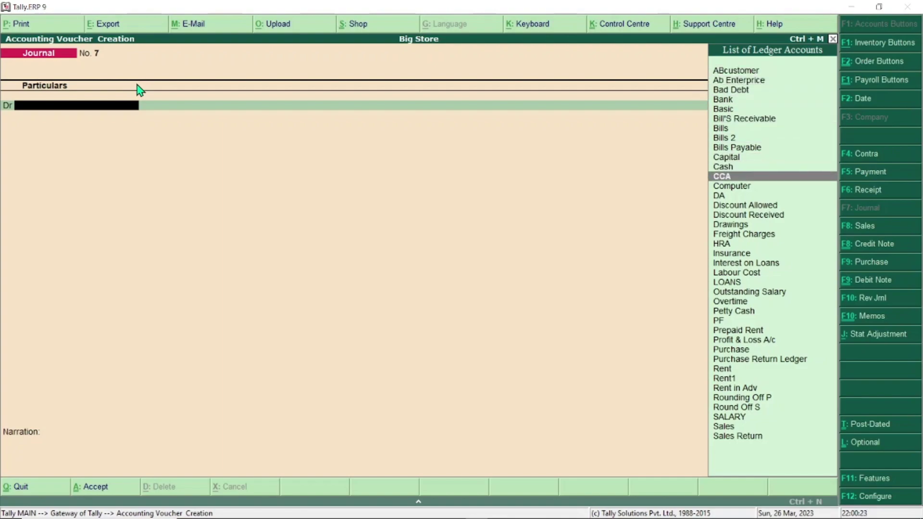
{"action": "key", "text": "Down"}
{"action": "key", "text": "Down"}
{"action": "key", "text": "Down"}
{"action": "key", "text": "Down"}
{"action": "key", "text": "Down"}
{"action": "key", "text": "Down"}
{"action": "key", "text": "Down"}
{"action": "key", "text": "Down"}
{"action": "key", "text": "Down"}
{"action": "key", "text": "Down"}
{"action": "key", "text": "Down"}
{"action": "key", "text": "Down"}
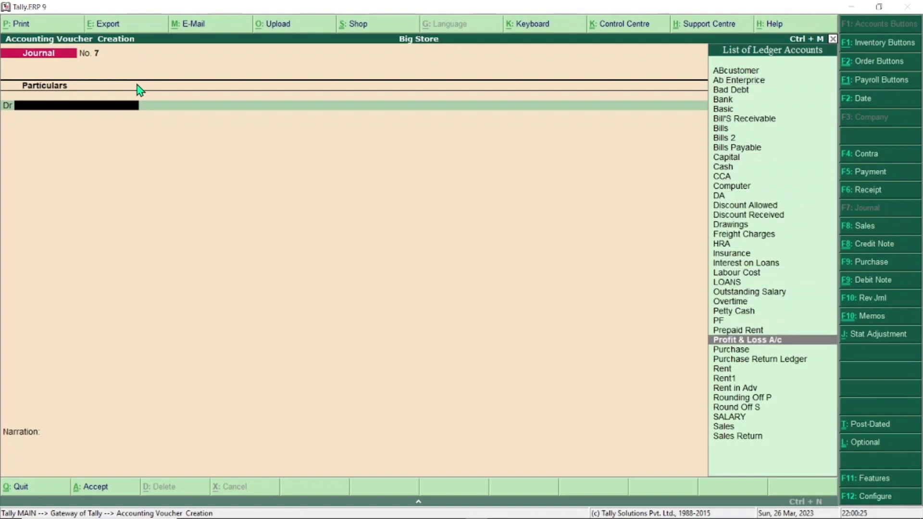
{"action": "key", "text": "Down"}
{"action": "key", "text": "Down"}
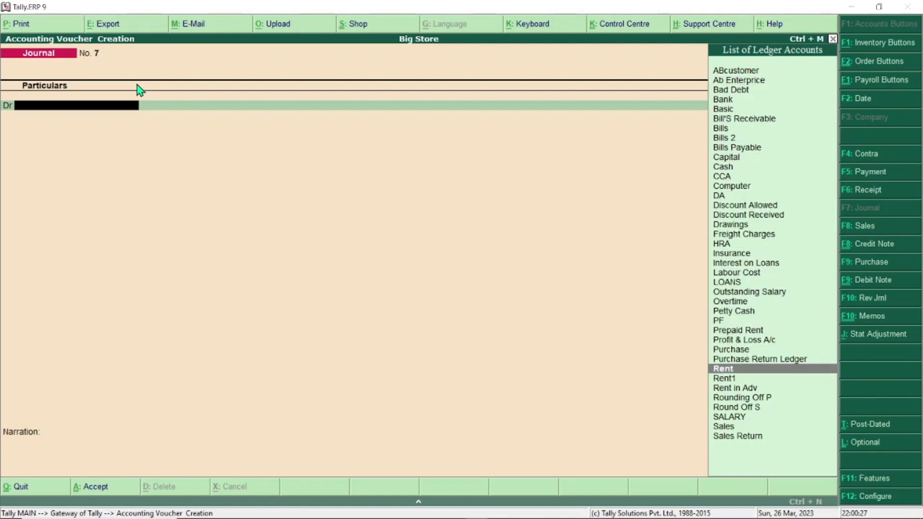
{"action": "left_click", "coordinate": [745, 381]}
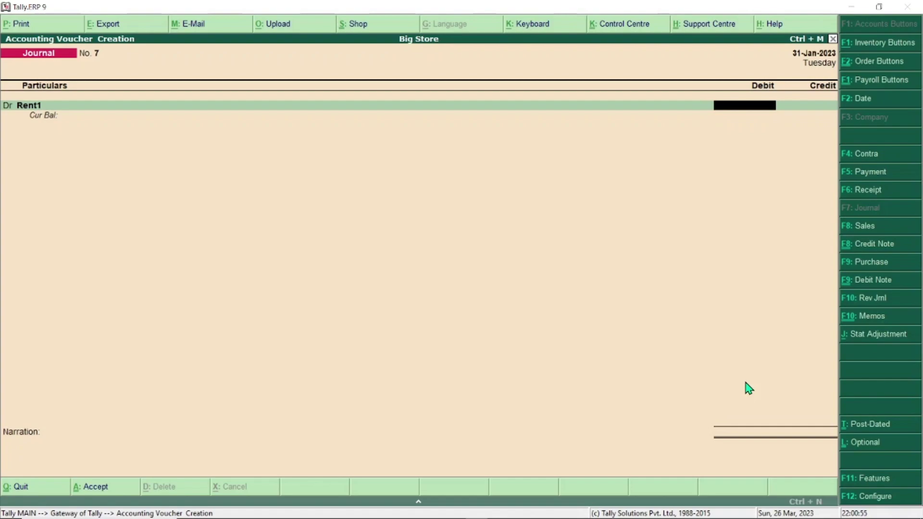
{"action": "type", "text": "1000"}
{"action": "type", "text": "600"}
{"action": "key", "text": "Return"}
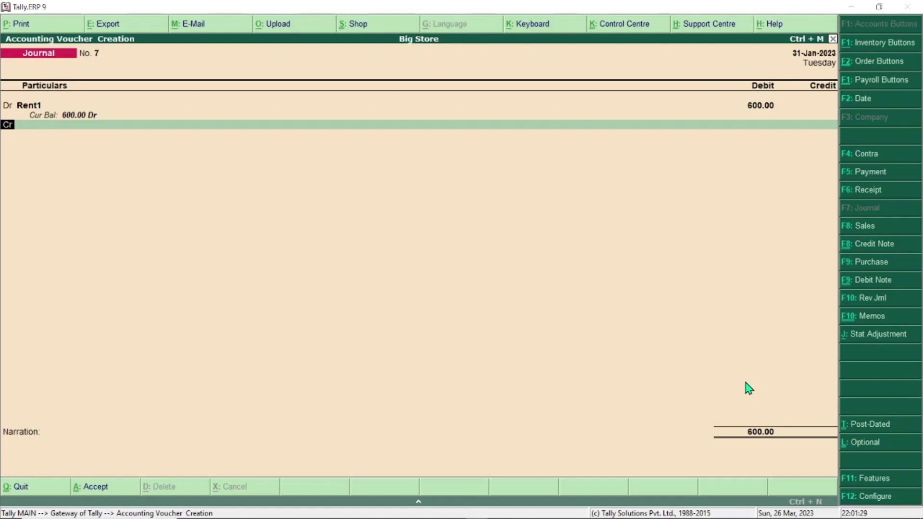
Change the debit line to Rent in Adv with an amount of 200.00
{"action": "key", "text": "BackSpace"}
{"action": "type", "text": "re"}
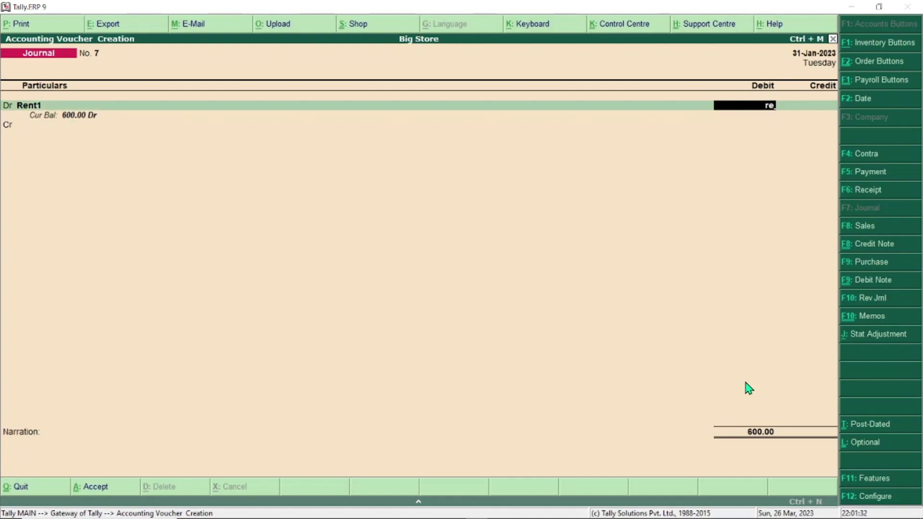
{"action": "key", "text": "BackSpace"}
{"action": "key", "text": "BackSpace"}
{"action": "key", "text": "BackSpace"}
{"action": "type", "text": "Rent"}
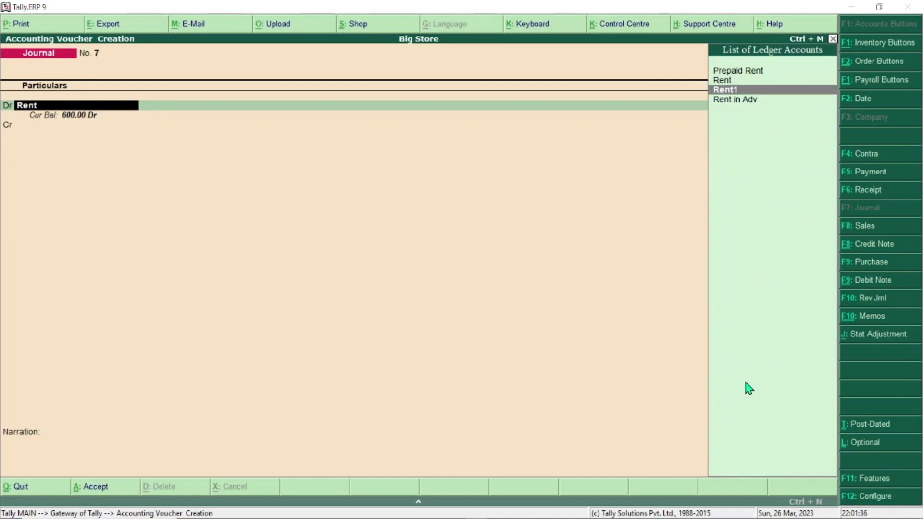
{"action": "key", "text": "Down"}
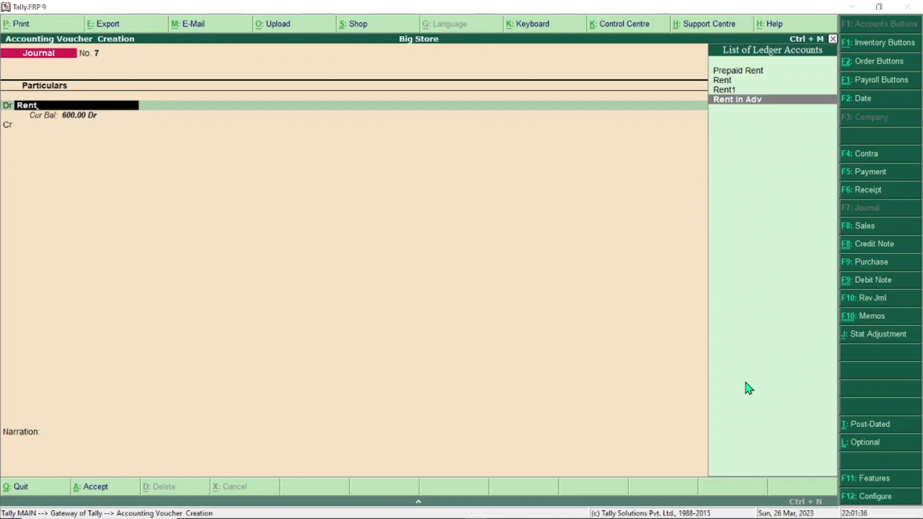
{"action": "key", "text": "Return"}
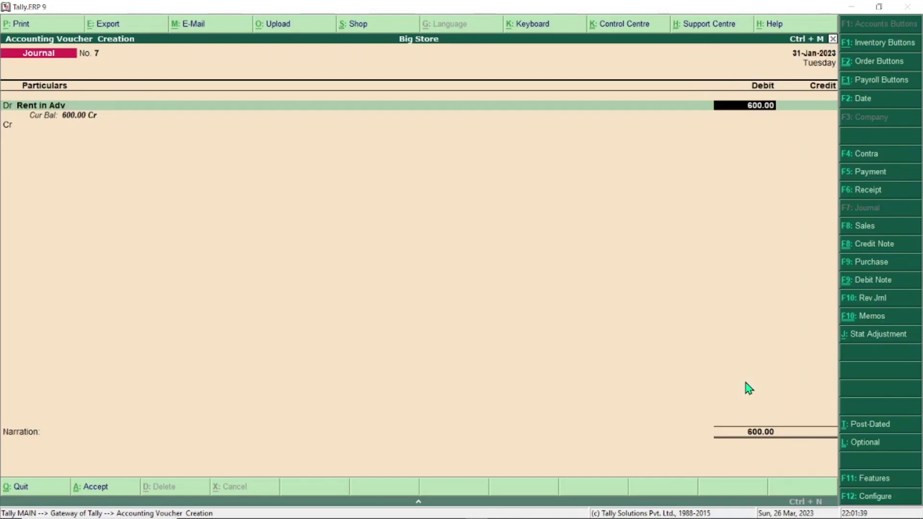
{"action": "key", "text": "BackSpace"}
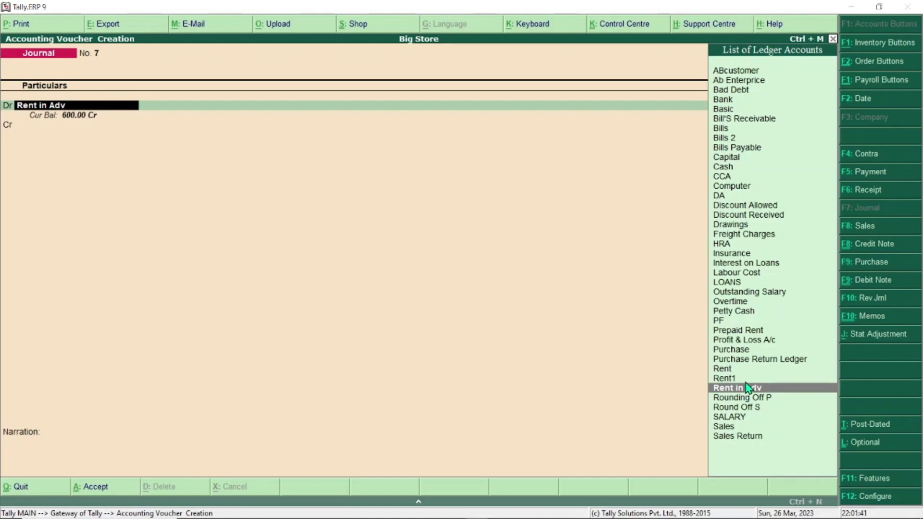
{"action": "key", "text": "Return"}
{"action": "type", "text": "2"}
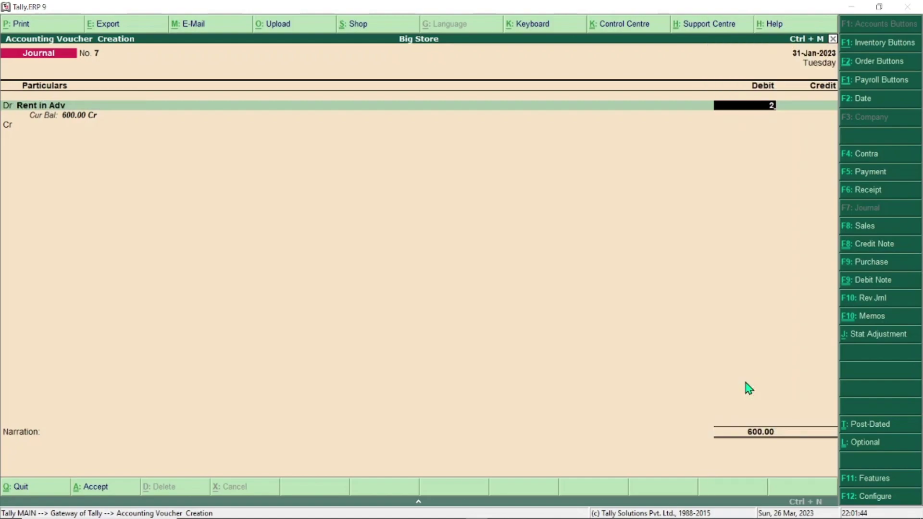
{"action": "type", "text": "00"}
{"action": "key", "text": "Return"}
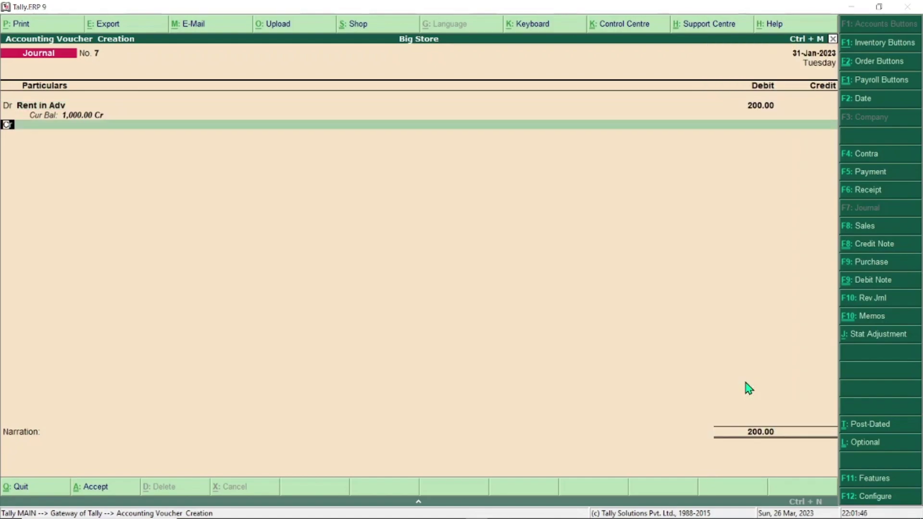
Credit Rent1 200.00 and save journal No. 7
{"action": "key", "text": "Return"}
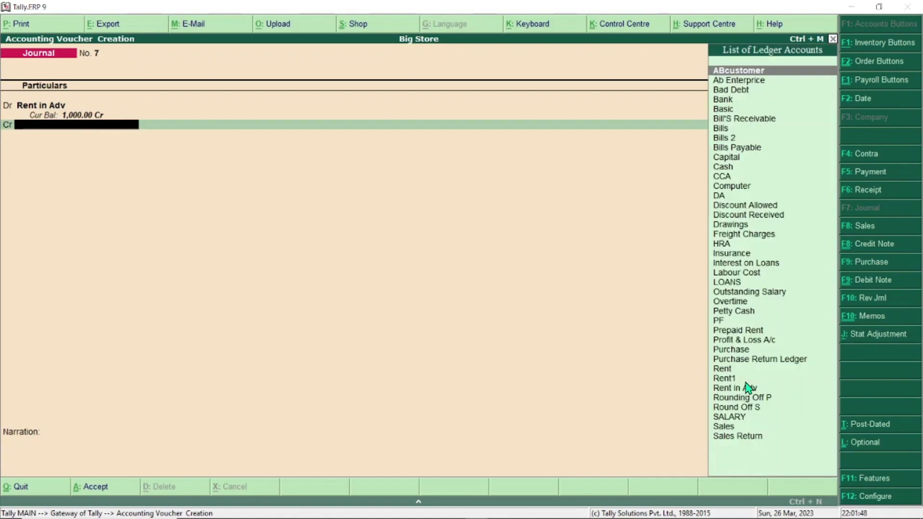
{"action": "type", "text": "Ren"}
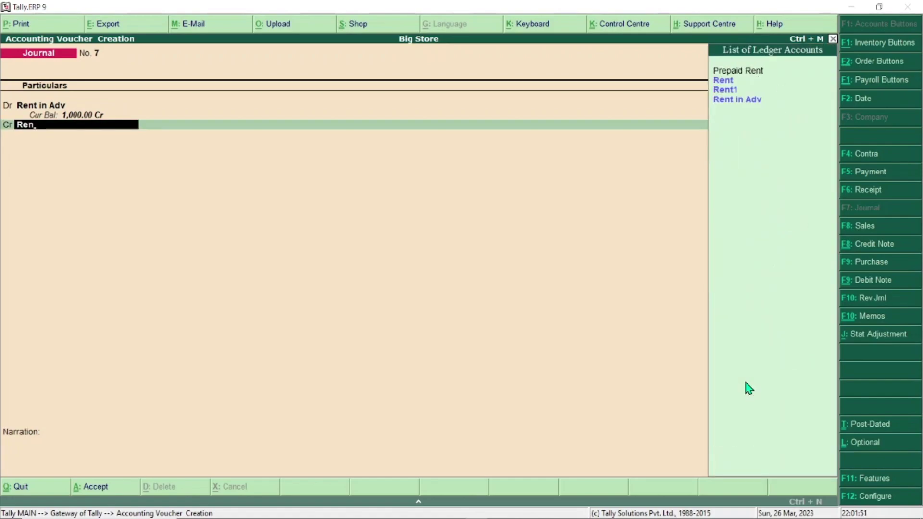
{"action": "key", "text": "Down"}
{"action": "key", "text": "Return"}
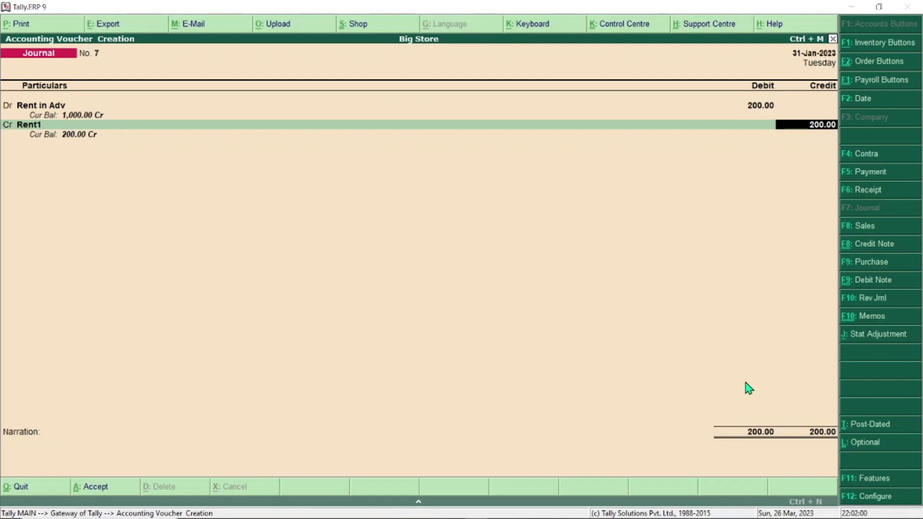
{"action": "key", "text": "Return"}
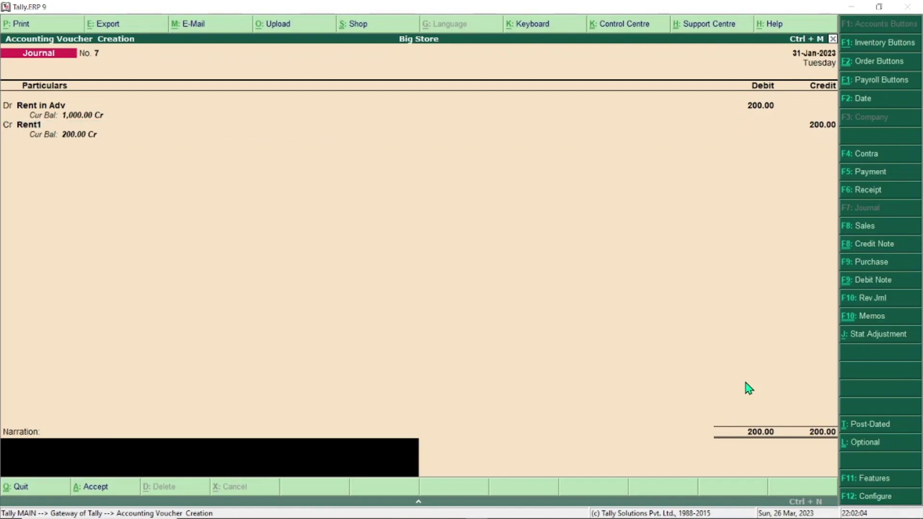
{"action": "key", "text": "Return"}
{"action": "key", "text": "Return"}
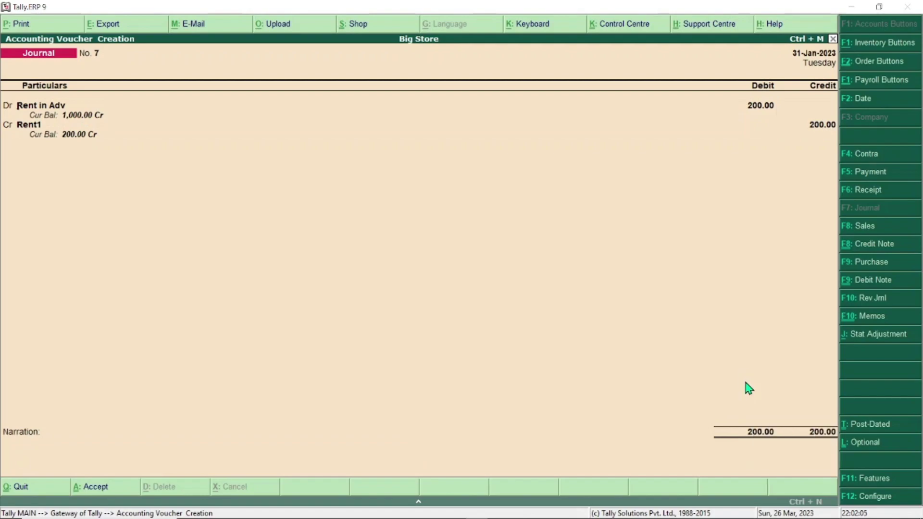